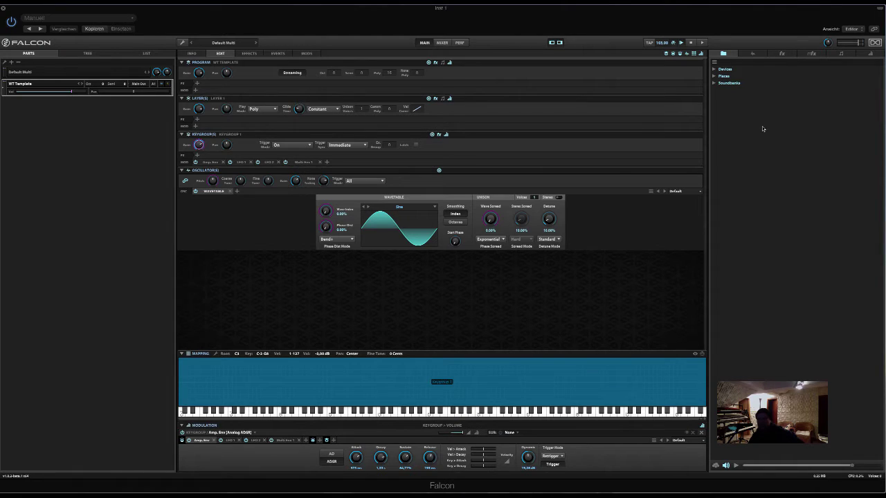
- Expand Places > Falcon Air > Wavetables in the browser to list Spectral Quartet and the other wavetables
click(715, 78)
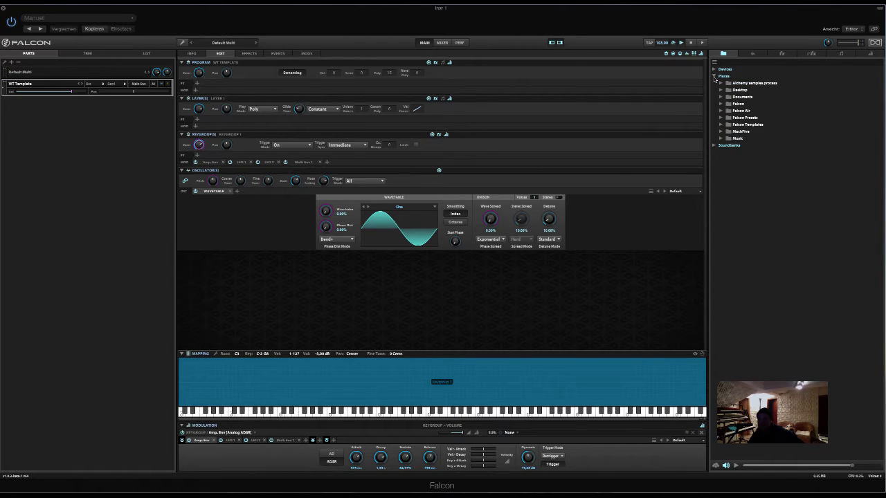
click(724, 111)
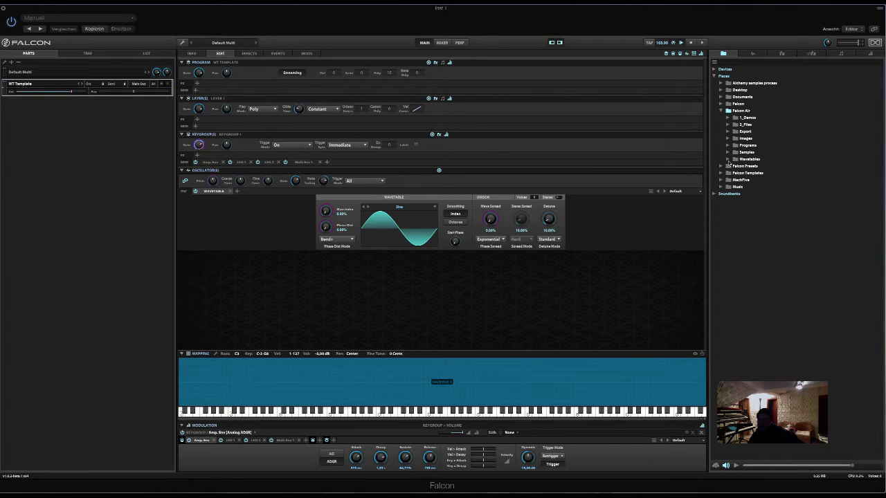
click(728, 159)
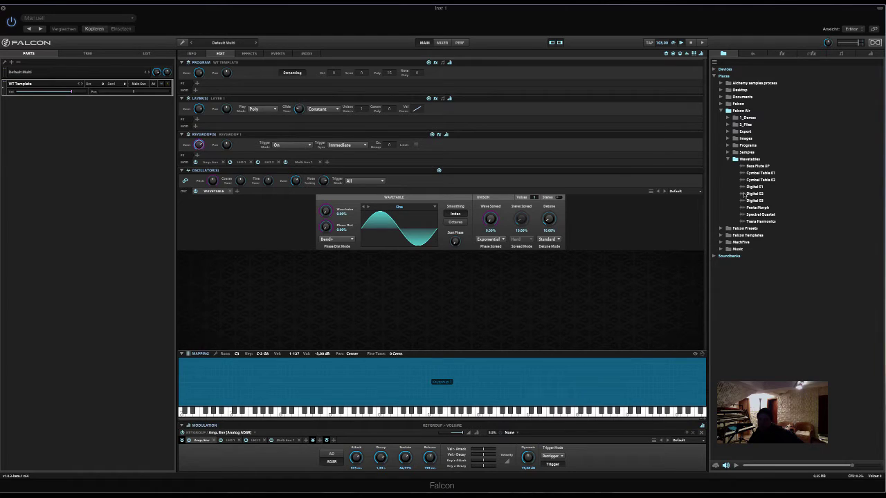
click(728, 159)
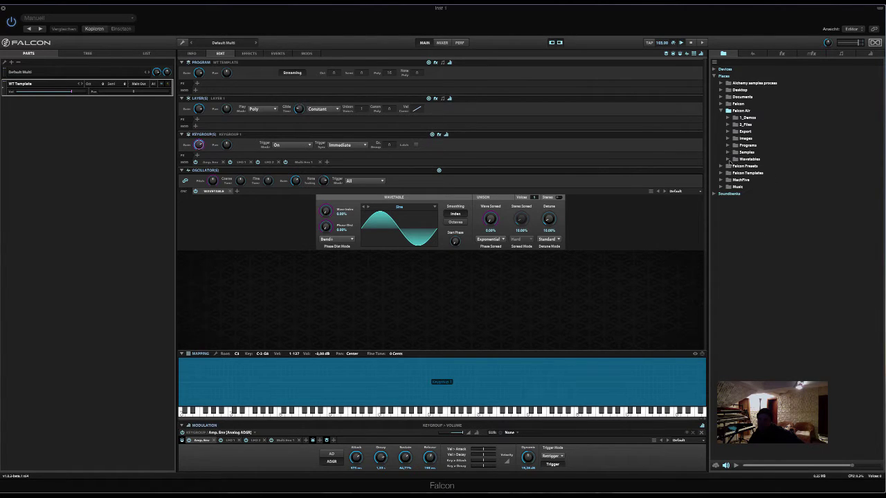
click(727, 160)
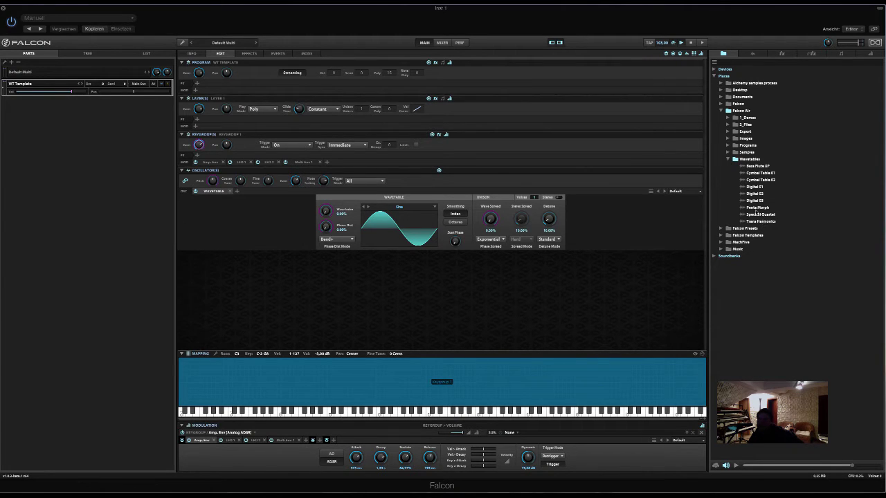
- Load Spectral Quartet into the wavetable oscillator and inspect Wave Index's LFO 1 modulation
drag(761, 216, 422, 231)
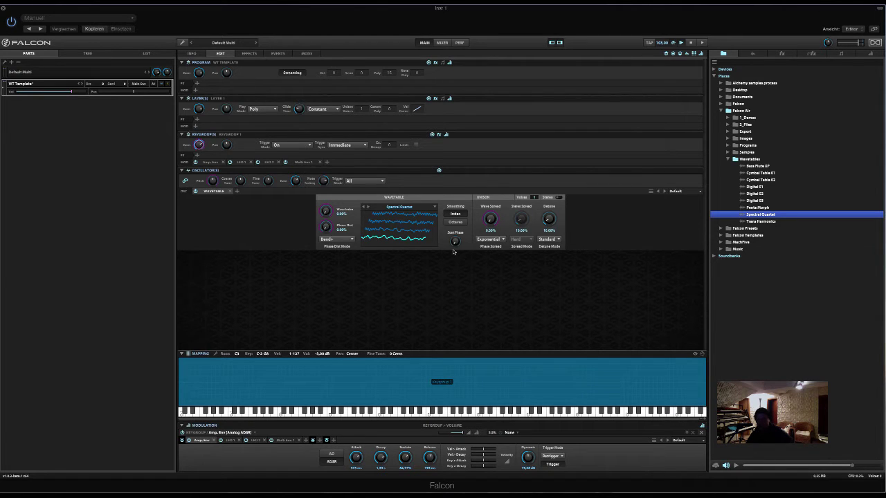
click(327, 211)
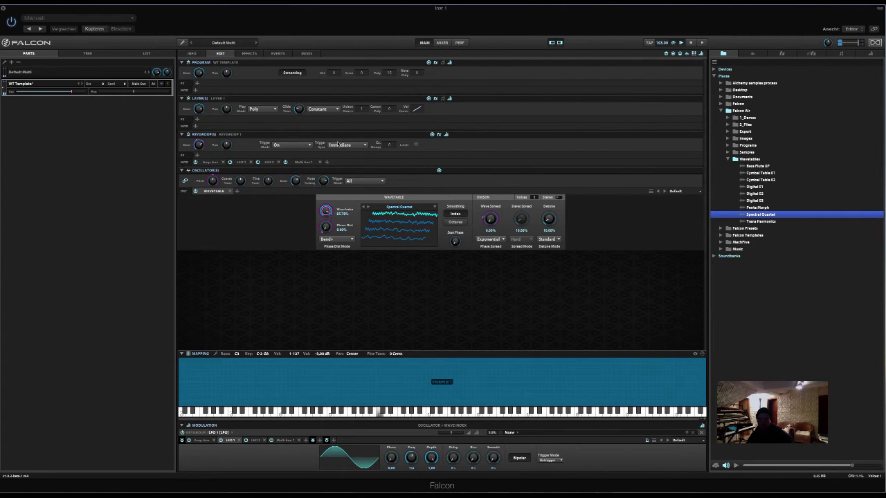
- Clear the modulations on the Phase Dist, Wave Index and Wave Spread knobs
right_click(324, 228)
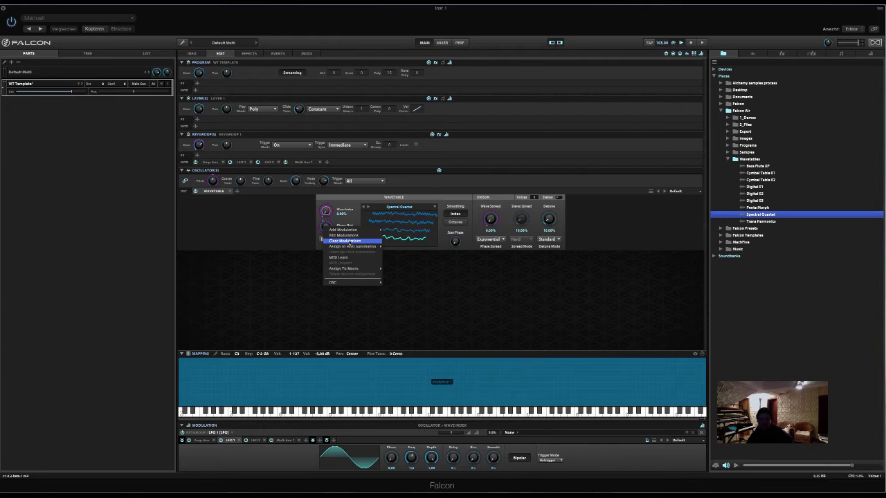
click(349, 242)
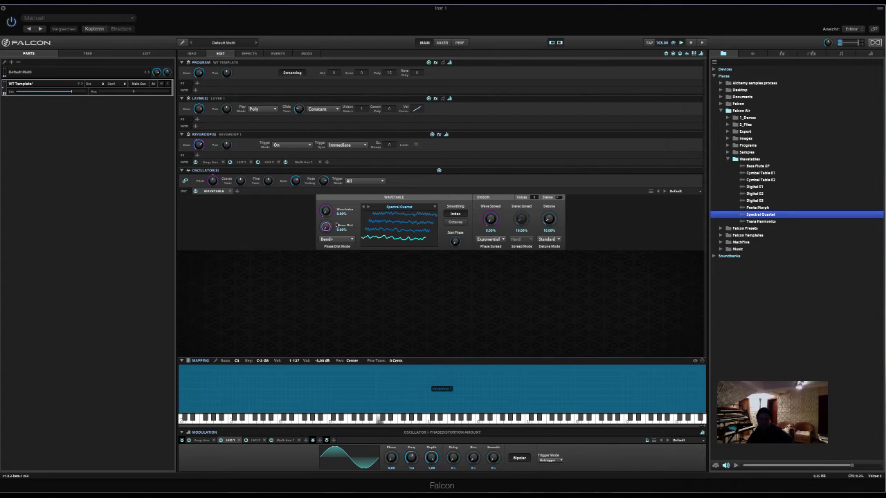
right_click(326, 212)
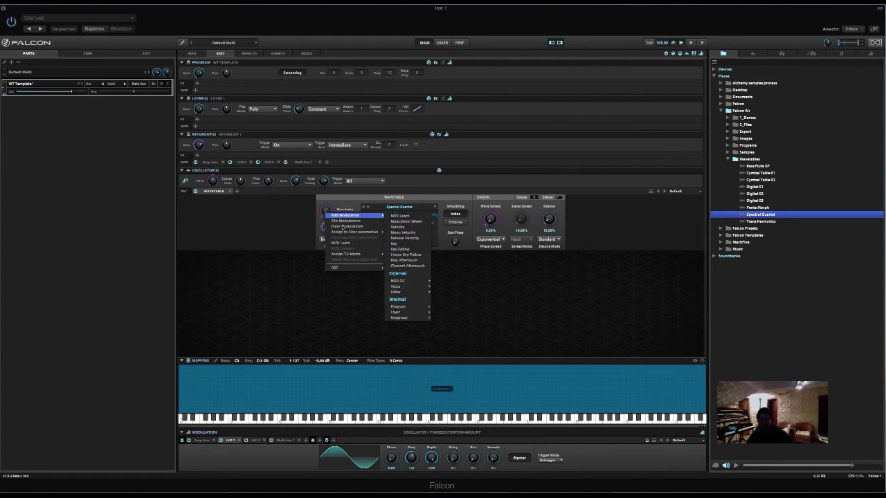
click(342, 227)
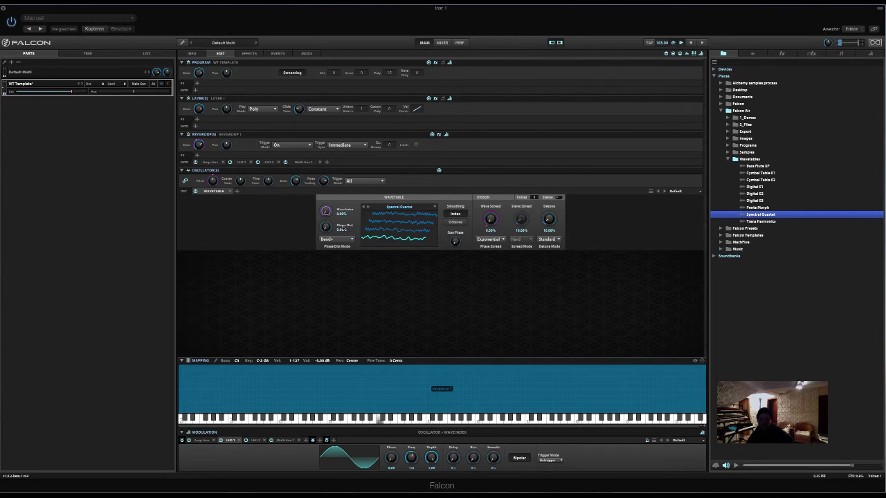
right_click(487, 218)
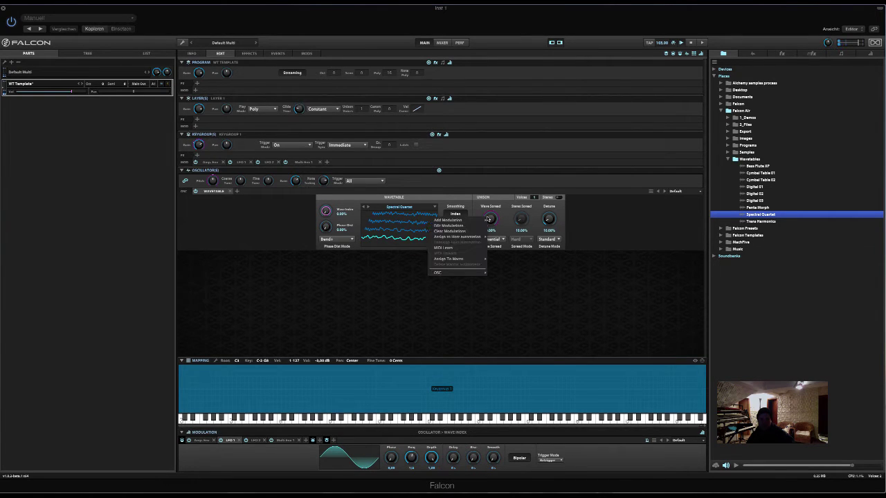
click(478, 231)
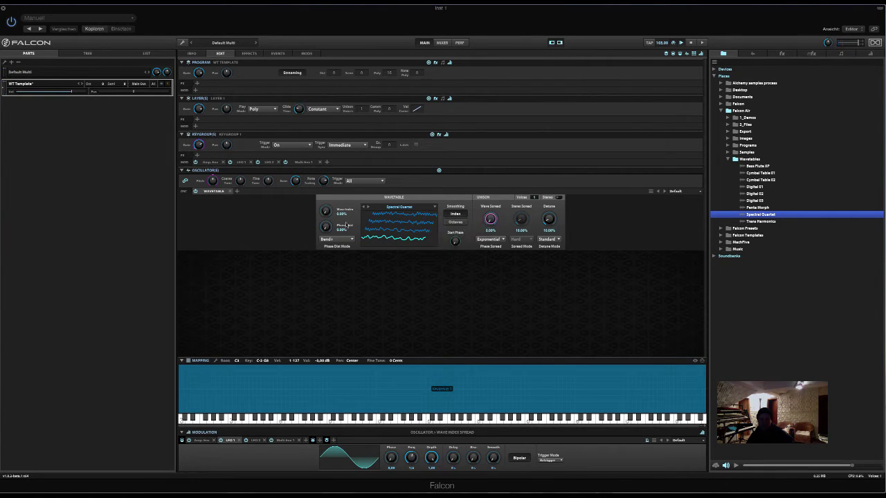
- Adjust the Wave Index position and bring up its Add Modulation source list
drag(326, 212, 332, 235)
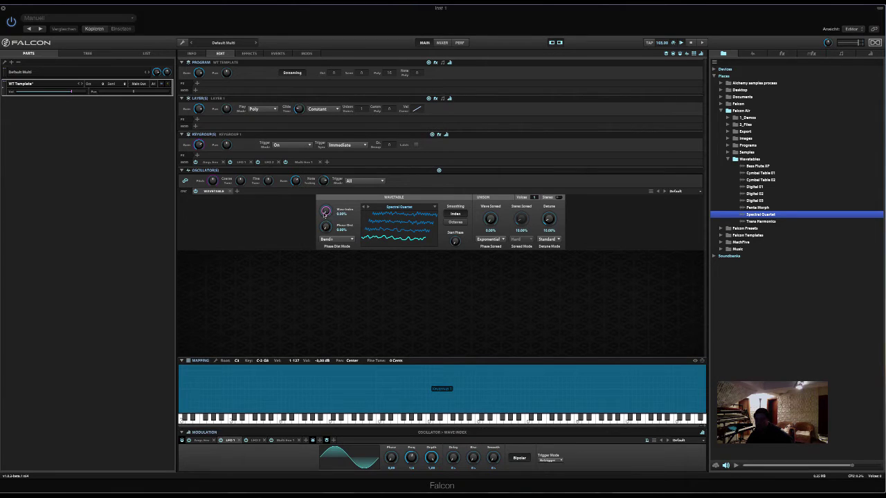
right_click(325, 212)
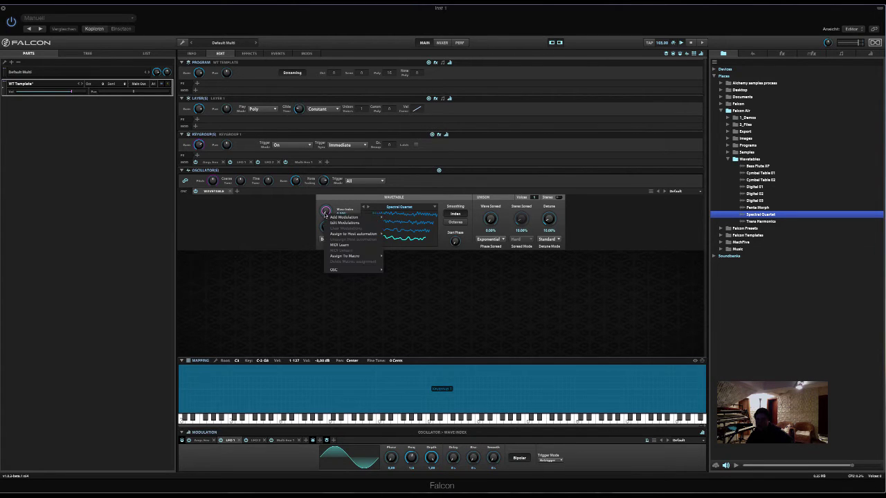
mouse_move(355, 221)
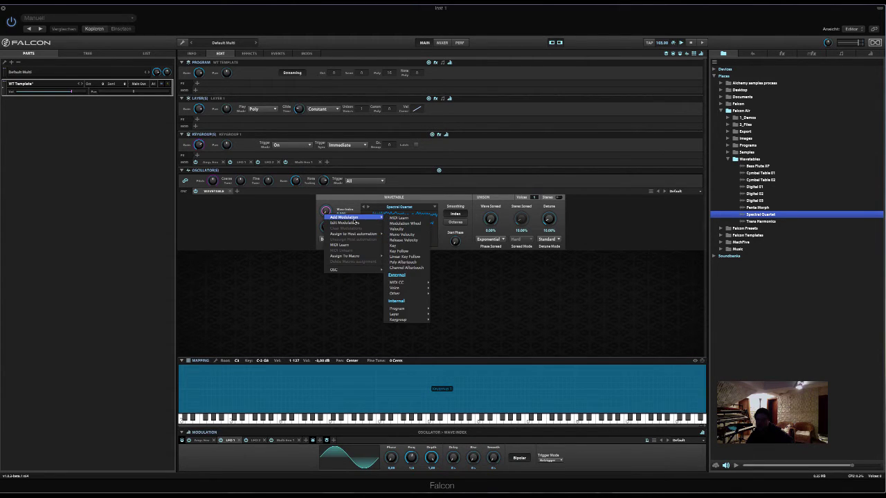
- Make the Modulation Wheel drive Wave Index and set unison voices to 4
click(416, 223)
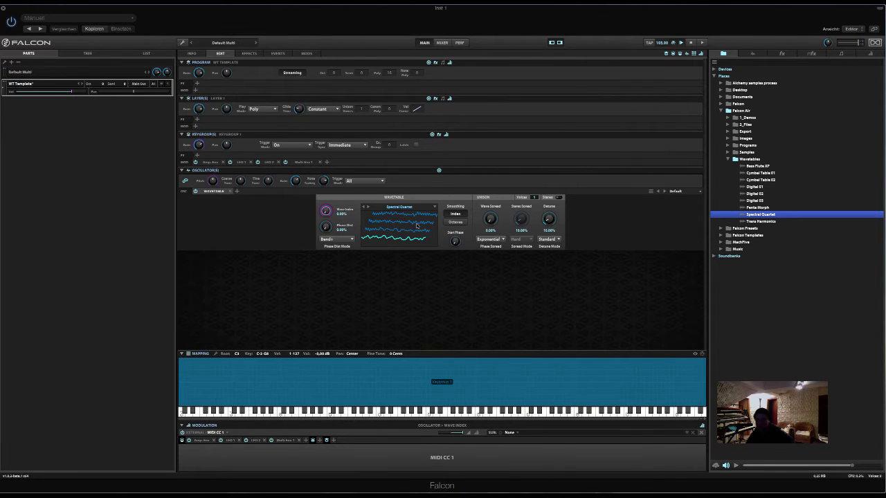
drag(470, 434, 460, 435)
double_click(533, 199)
text(4)
key(Return)
- Enable stereo unison, widen the stereo spread and set detune to 0.00%
click(560, 198)
drag(523, 223, 523, 249)
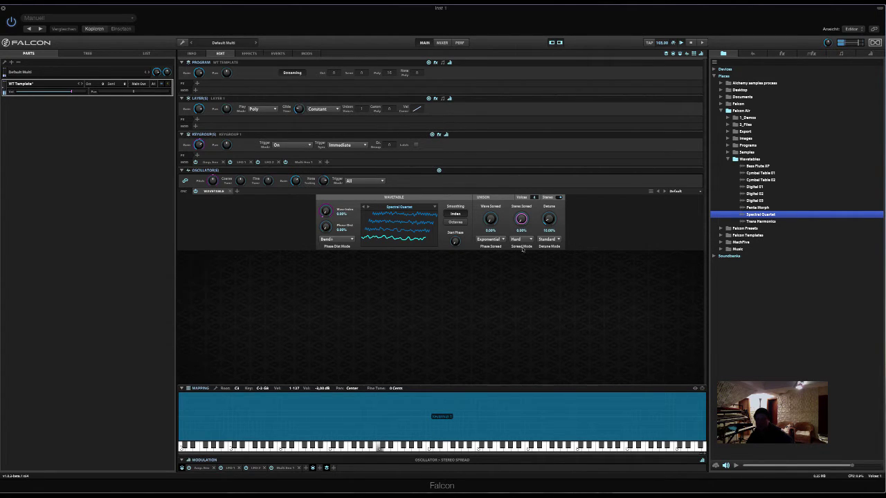
drag(549, 220, 550, 274)
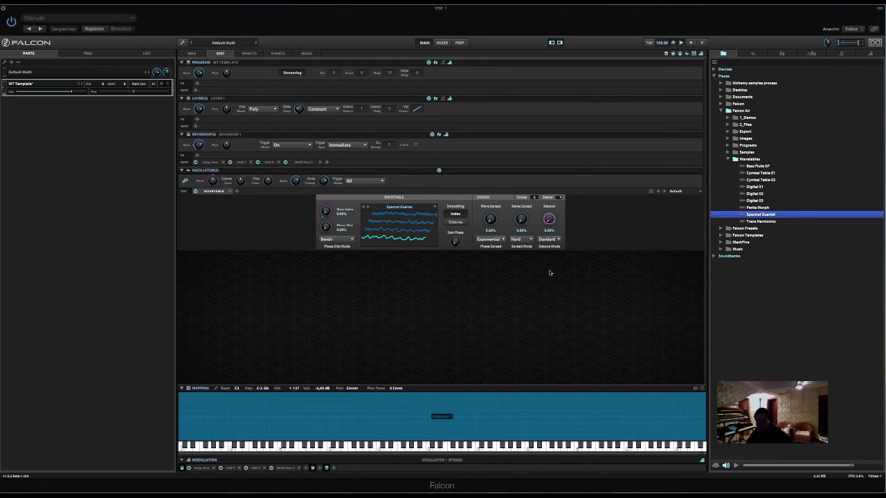
- Add a new program macro that modulates the oscillator's Stereo Spread
right_click(520, 222)
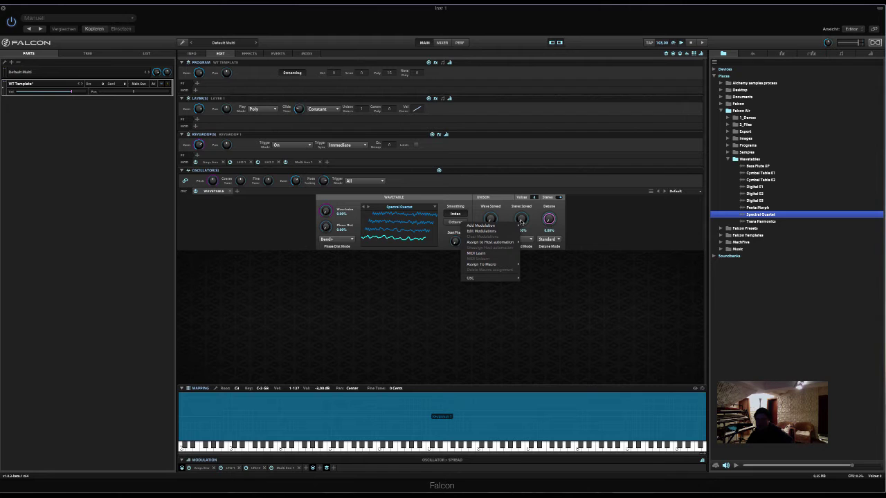
mouse_move(513, 225)
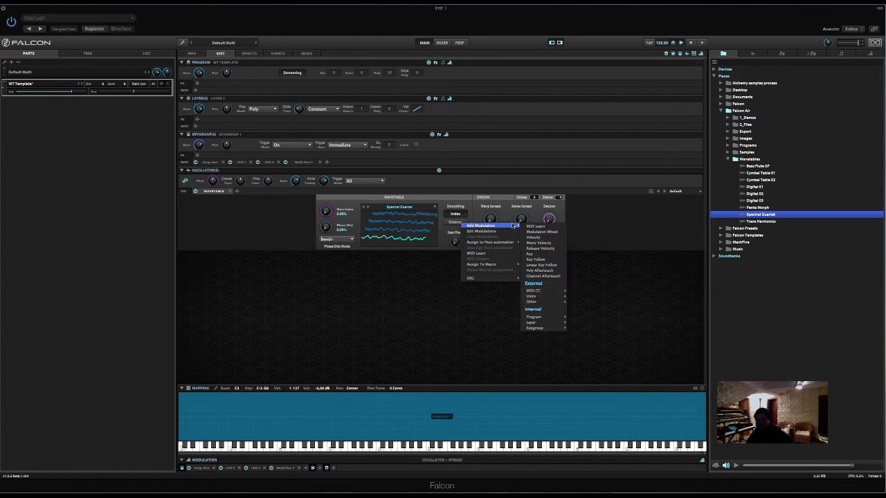
mouse_move(543, 317)
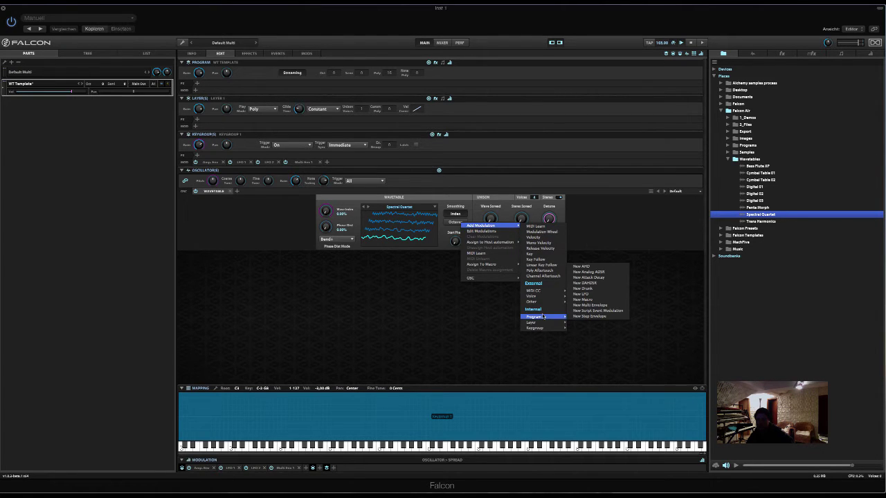
click(585, 299)
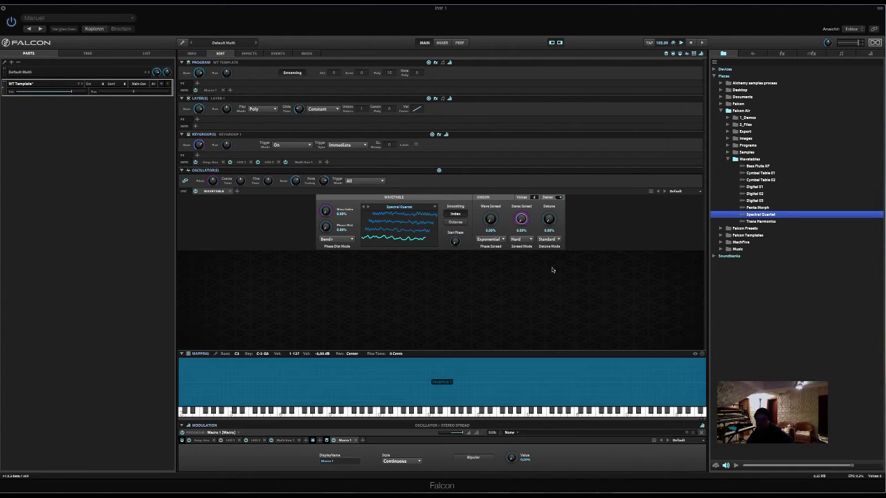
- Rename the new macro to 'Stereo Spread'
click(335, 464)
text(Stereo)
key(Return)
text(Spread)
key(Return)
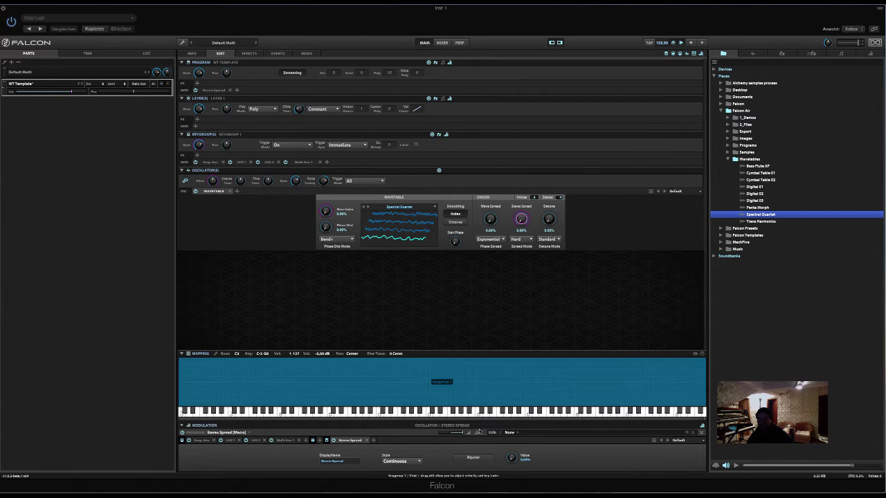
- Set the macro's modulation depth to exactly 0
double_click(450, 433)
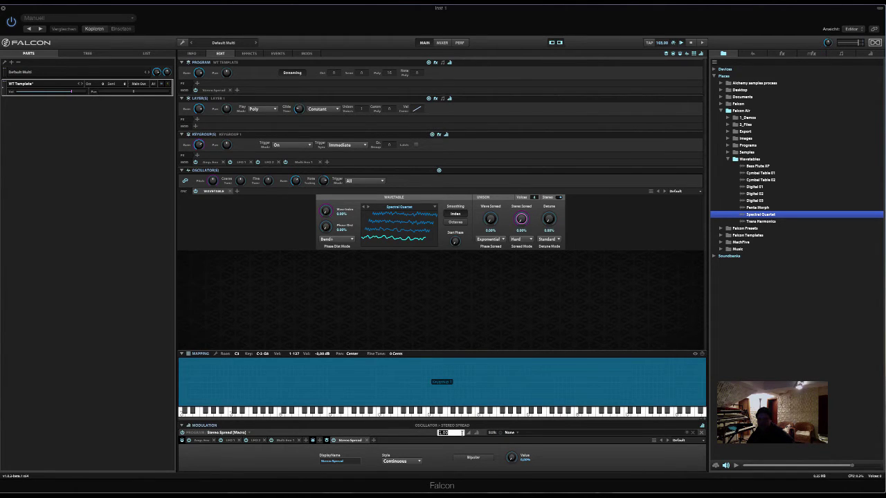
text(0)
key(Return)
- Push the Stereo Spread macro to 100% and set unison detune to 3.82%
drag(512, 459, 518, 416)
drag(520, 382, 516, 457)
drag(548, 220, 549, 218)
double_click(549, 218)
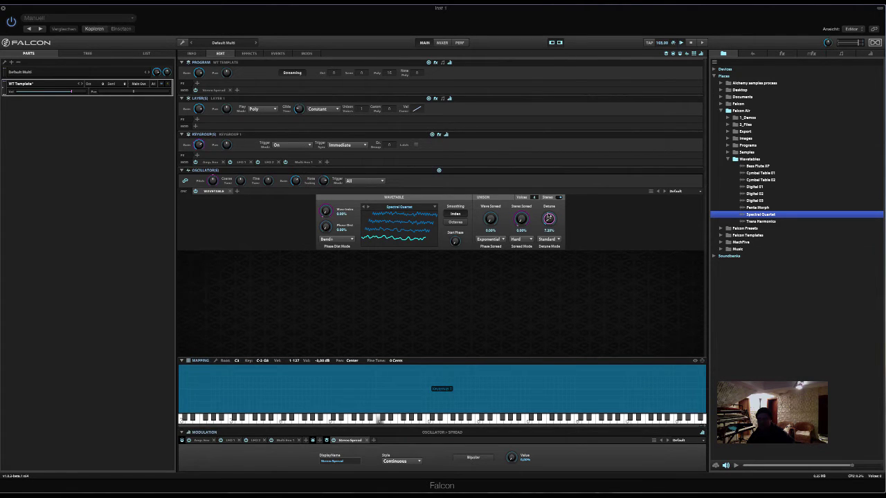
drag(549, 218, 547, 219)
- Route the Stereo Spread macro to unison Detune with a modulation depth of 0.50
right_click(547, 221)
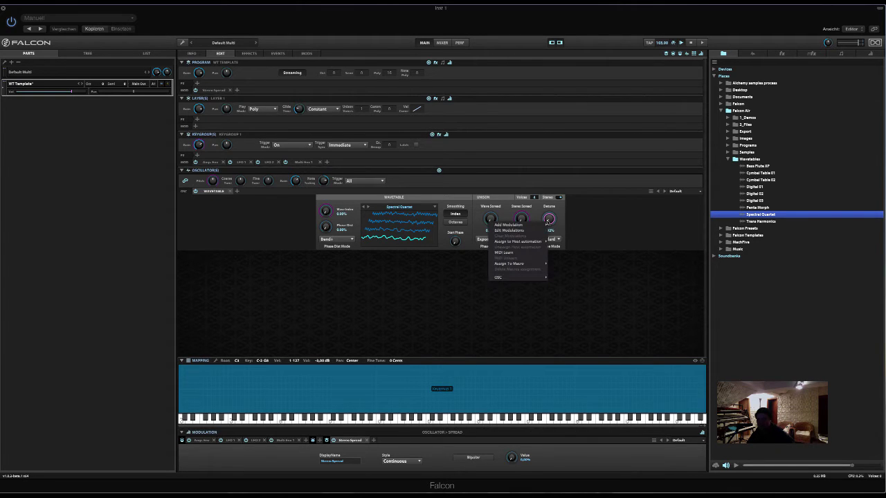
mouse_move(535, 226)
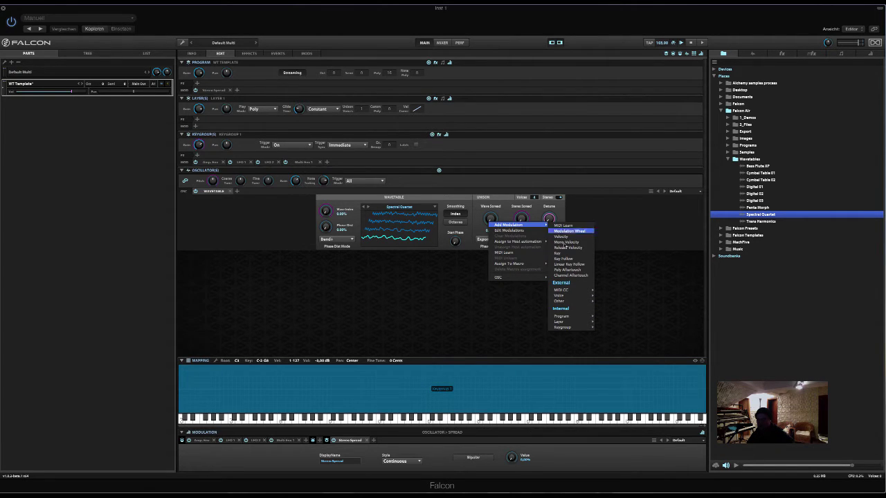
mouse_move(577, 317)
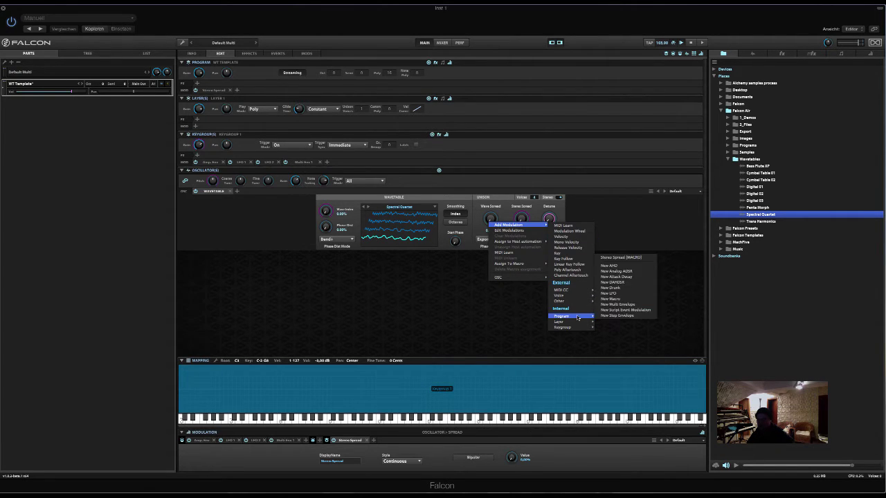
click(635, 258)
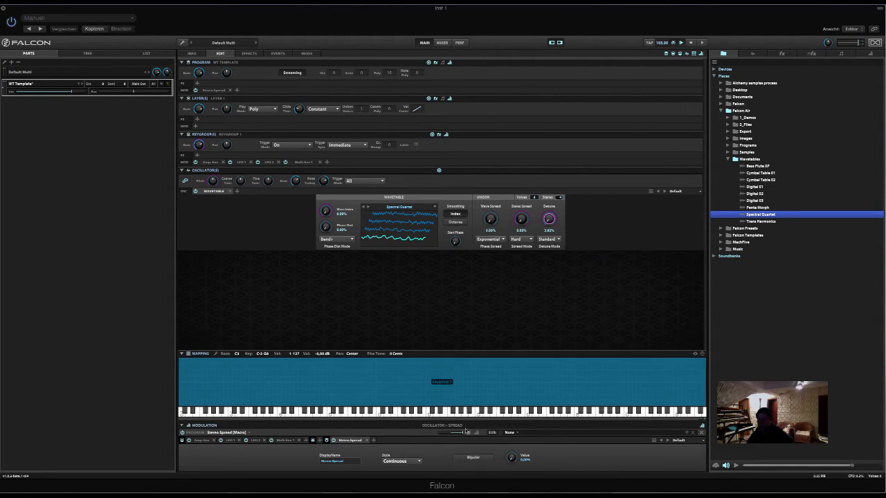
drag(458, 435, 456, 437)
drag(455, 436, 455, 435)
- Create Mapper 0 ranging 0 to 1 with a Concave/Convex preset curve
click(477, 434)
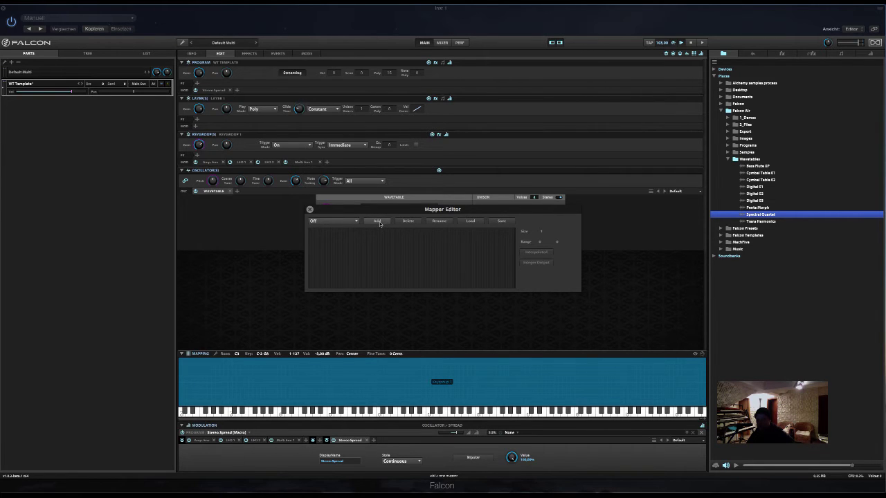
click(377, 221)
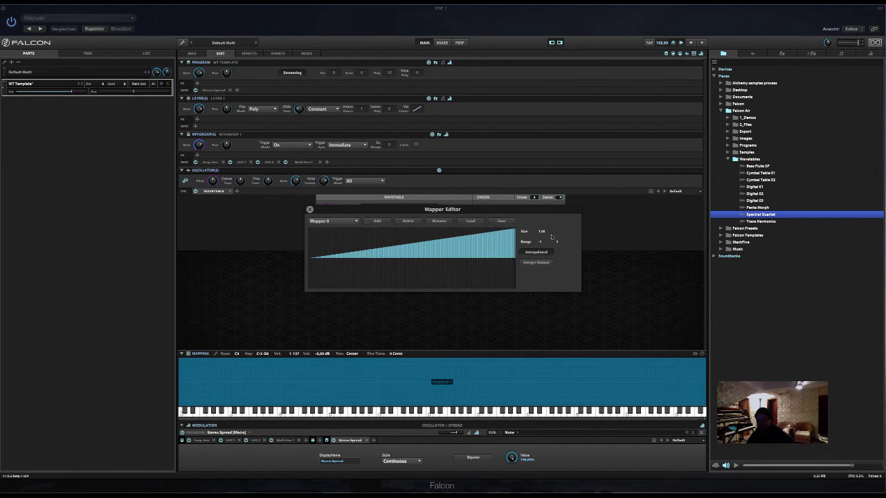
drag(540, 244, 542, 231)
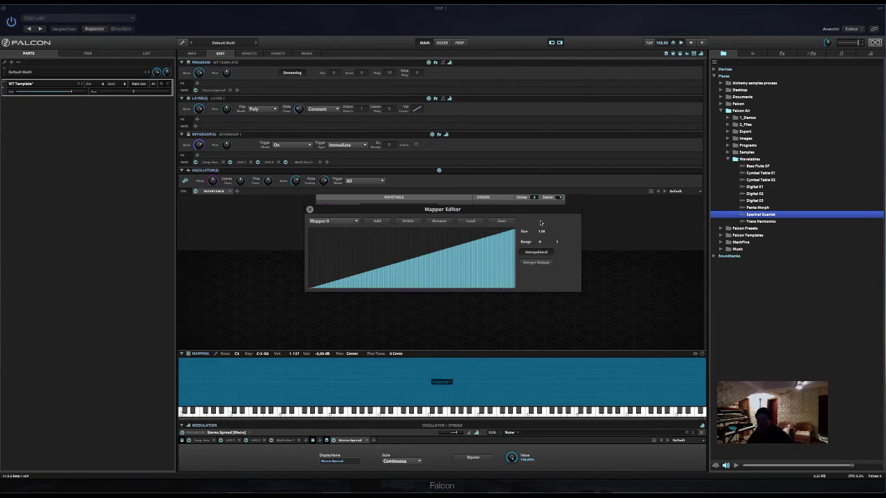
right_click(405, 250)
mouse_move(432, 252)
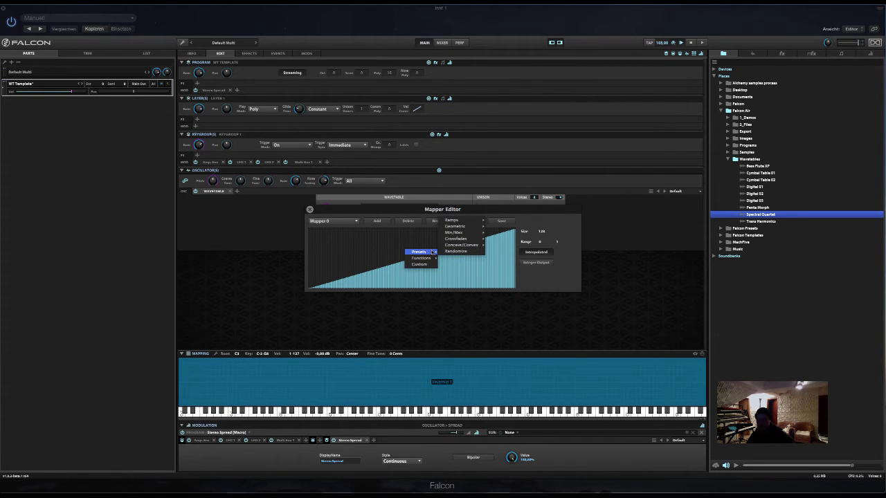
mouse_move(472, 247)
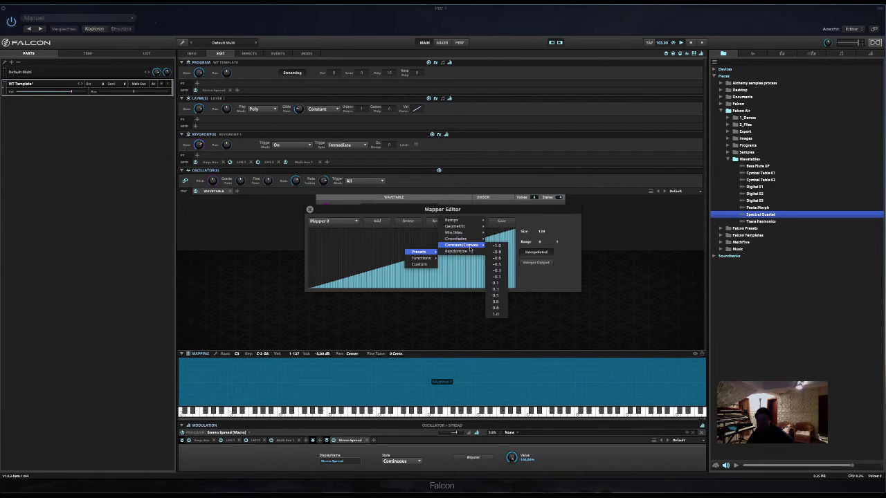
click(497, 288)
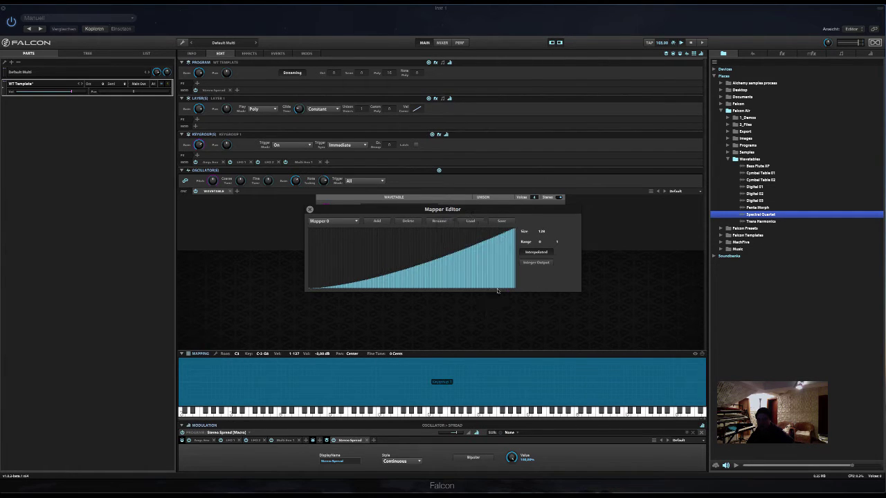
click(310, 209)
- Lower the macro value and set the Stereo Spread macro's modulation amount to 0
drag(515, 460, 521, 429)
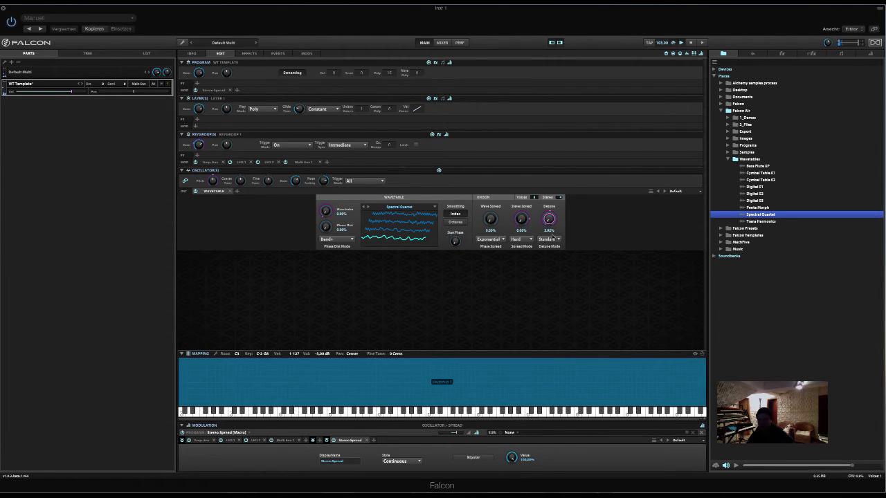
double_click(456, 433)
text(0)
key(Return)
- Turn the macro down to about 70%, check the Info page, then show Stereo Spread's modulation details
drag(512, 459, 512, 471)
click(191, 54)
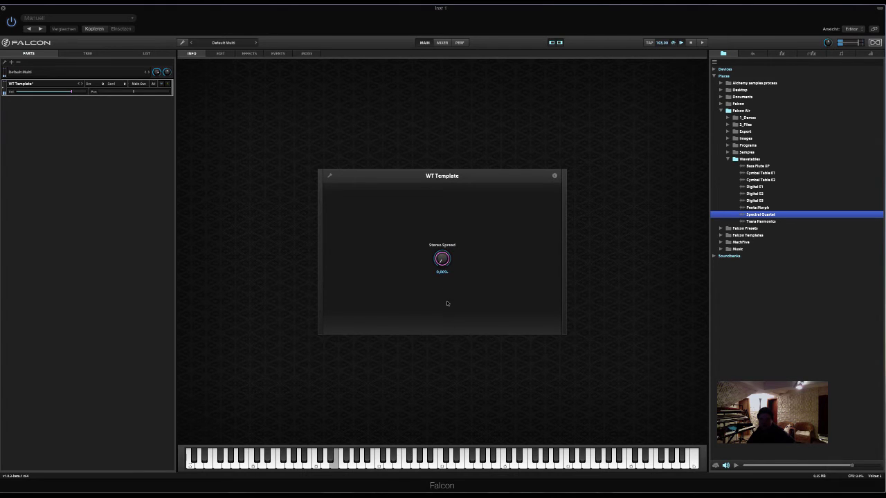
click(219, 54)
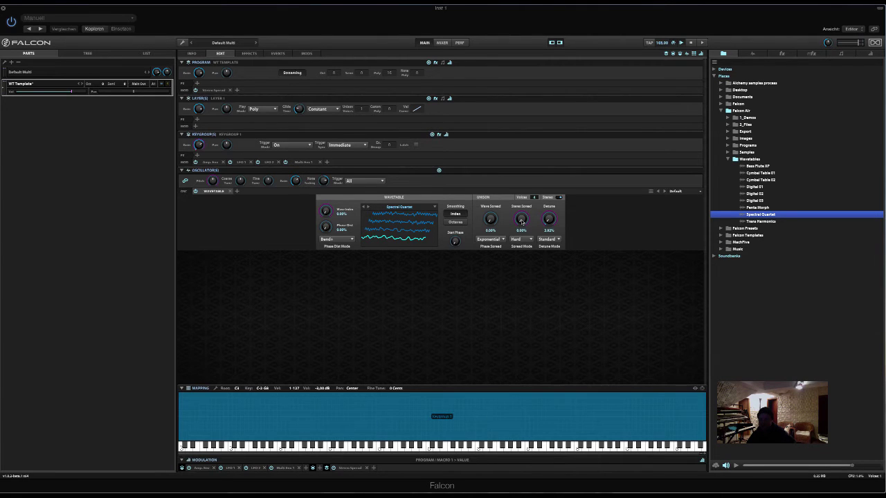
click(521, 220)
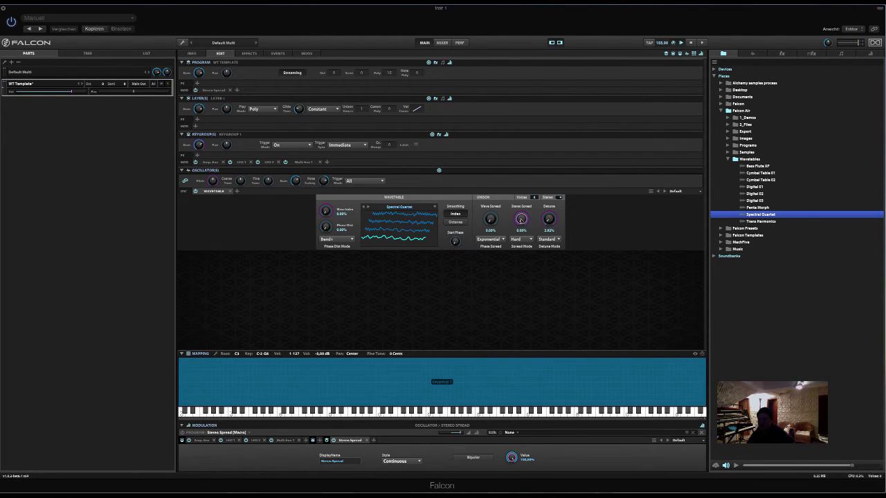
- Assign Stereo Spread to a new Macro 2 and display the instrument Tree view
right_click(520, 220)
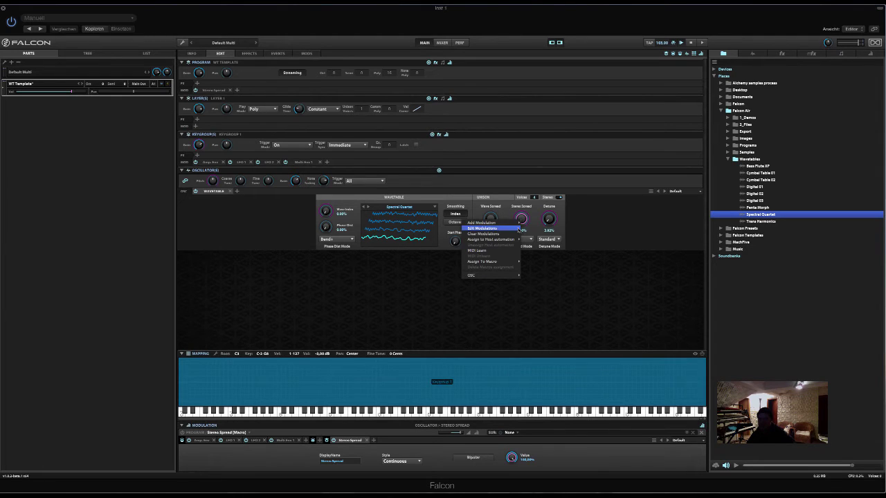
click(510, 209)
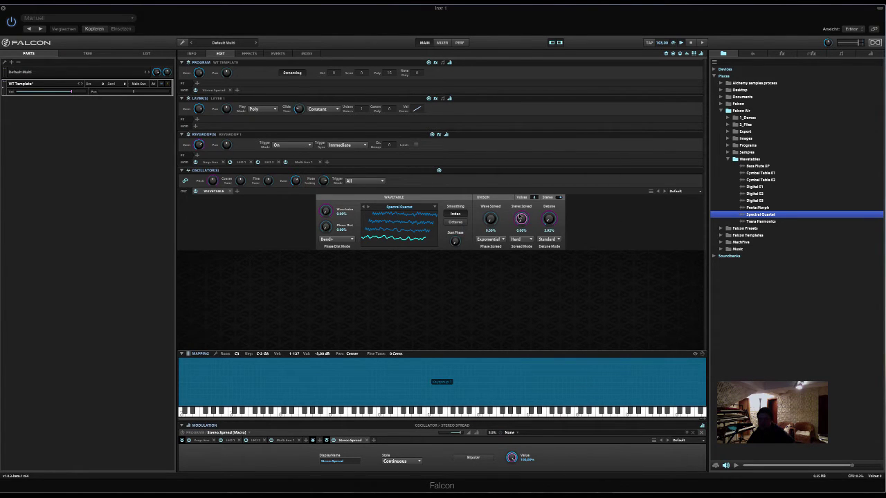
right_click(520, 219)
mouse_move(494, 257)
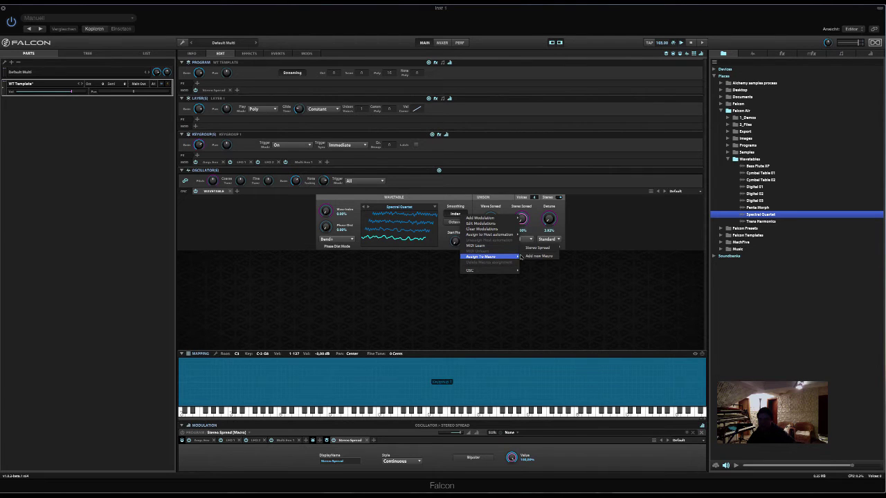
click(529, 257)
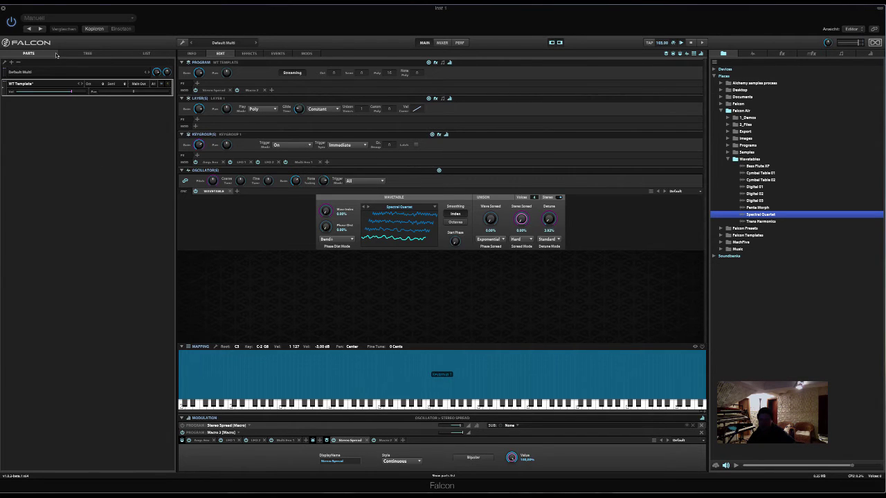
click(88, 53)
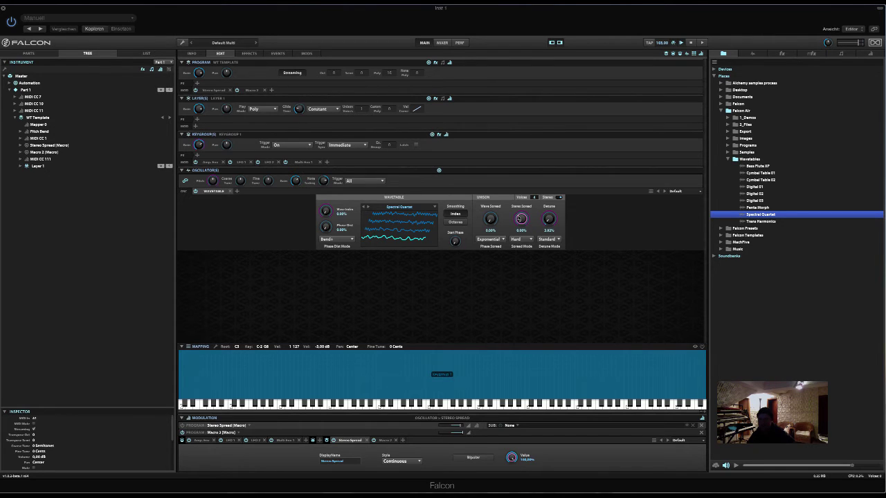
- Delete the Macro 2 modulation from Stereo Spread, then show the Wave Index modulation
right_click(521, 219)
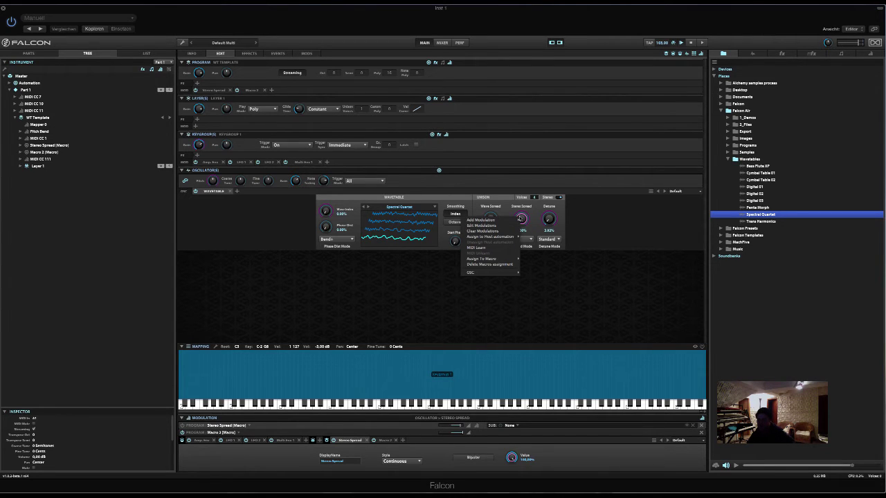
click(507, 226)
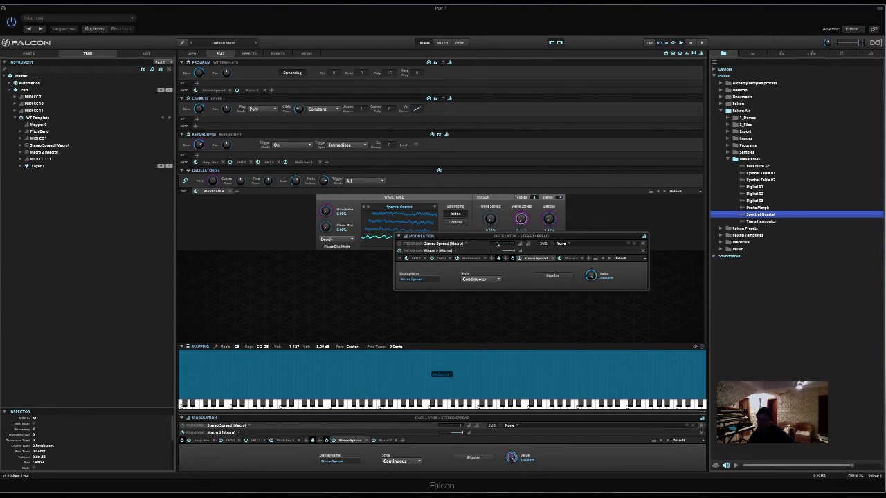
click(440, 250)
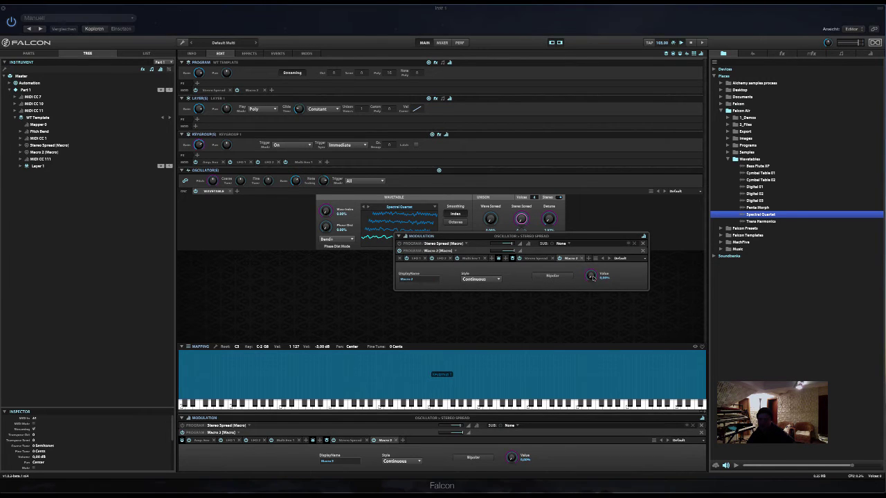
drag(592, 275, 584, 317)
click(642, 251)
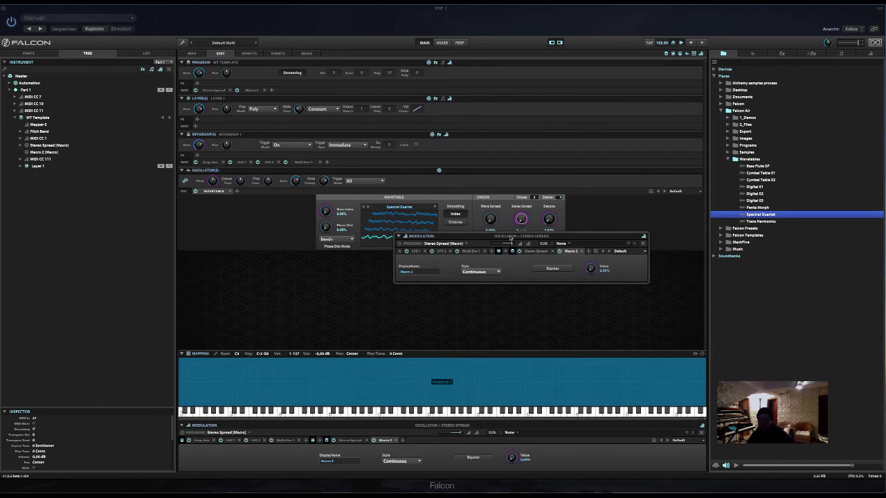
click(358, 265)
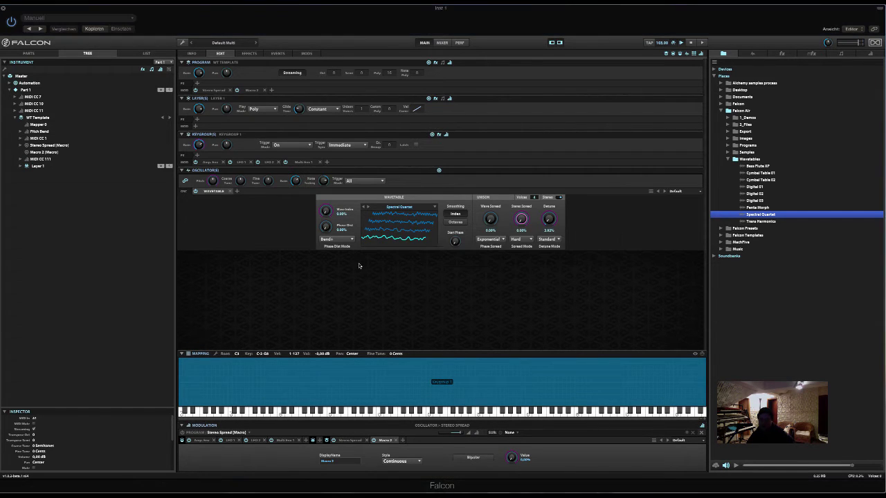
click(326, 211)
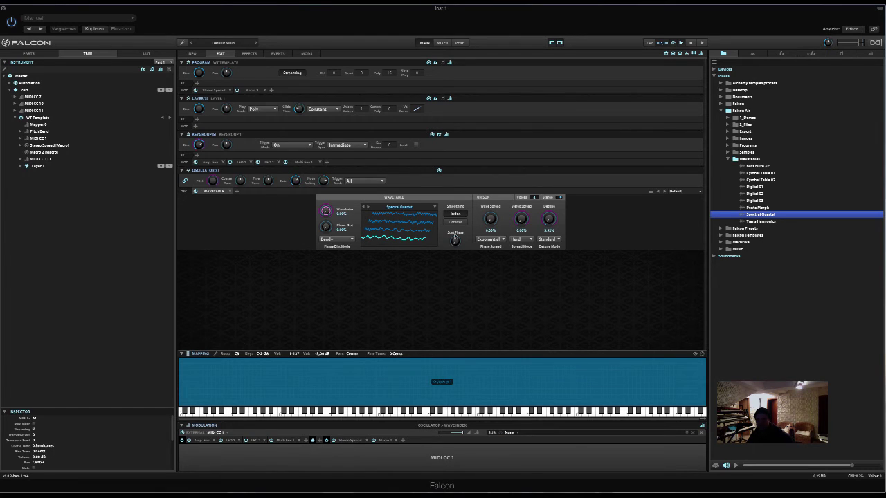
- Raise Wave Spread to about 50% and slightly lower the macro's modulation amount on Detune
click(489, 221)
drag(489, 221, 505, 146)
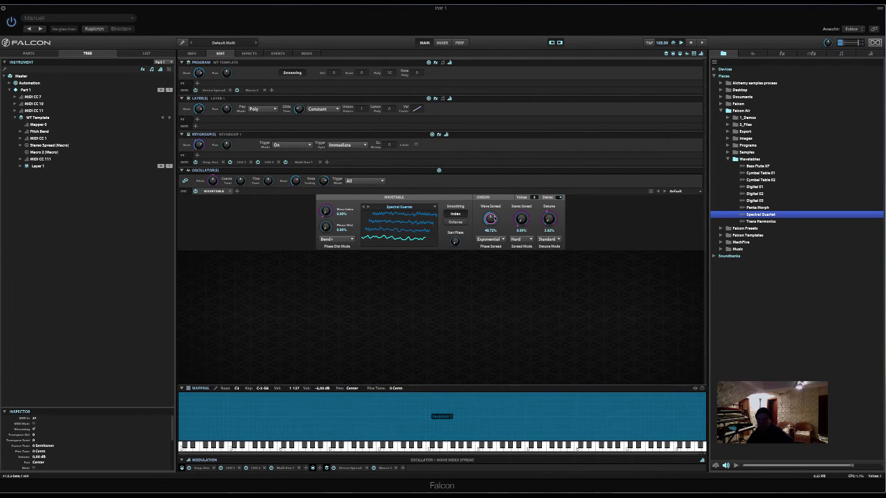
click(549, 219)
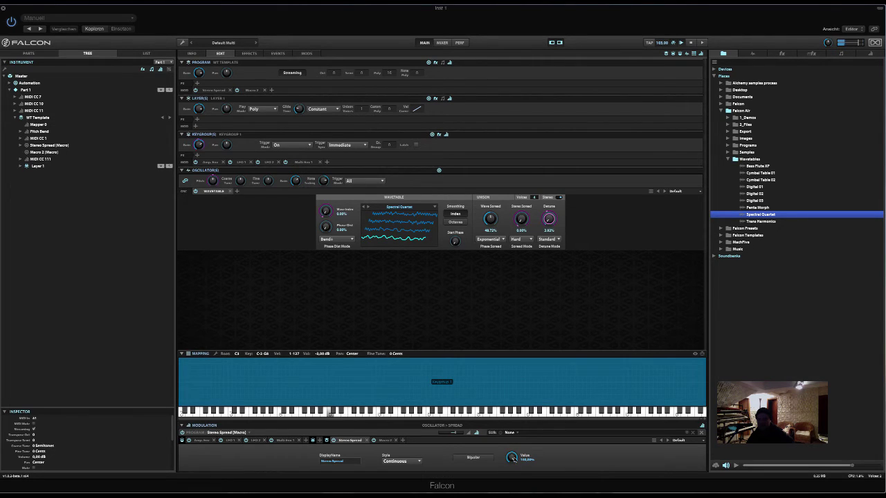
drag(513, 457, 513, 482)
- Add a new keygroup LFO modulating Wave Spread
right_click(489, 220)
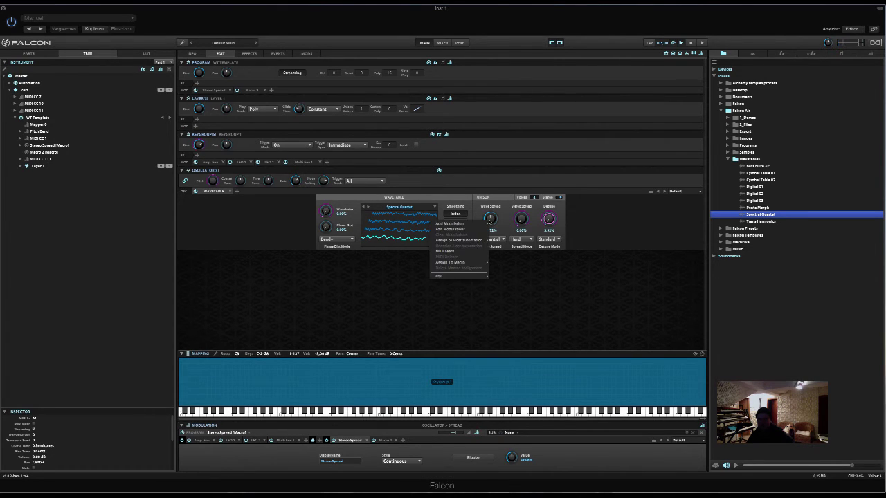
mouse_move(485, 224)
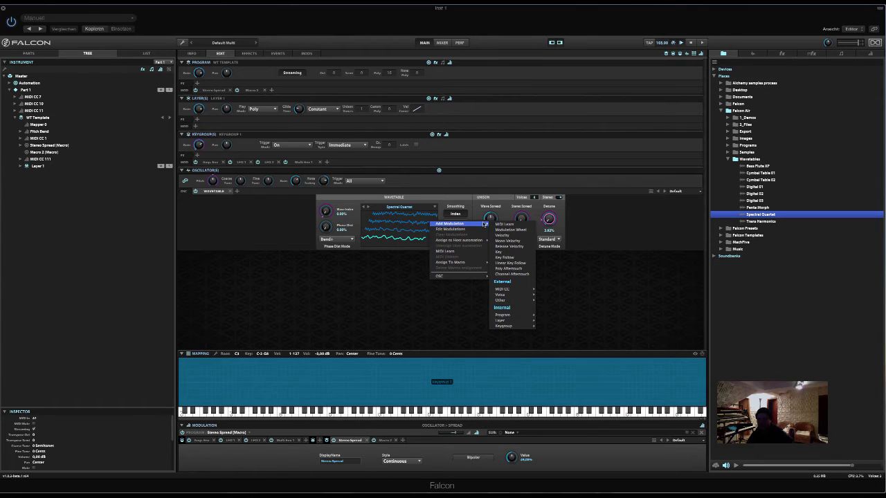
mouse_move(519, 319)
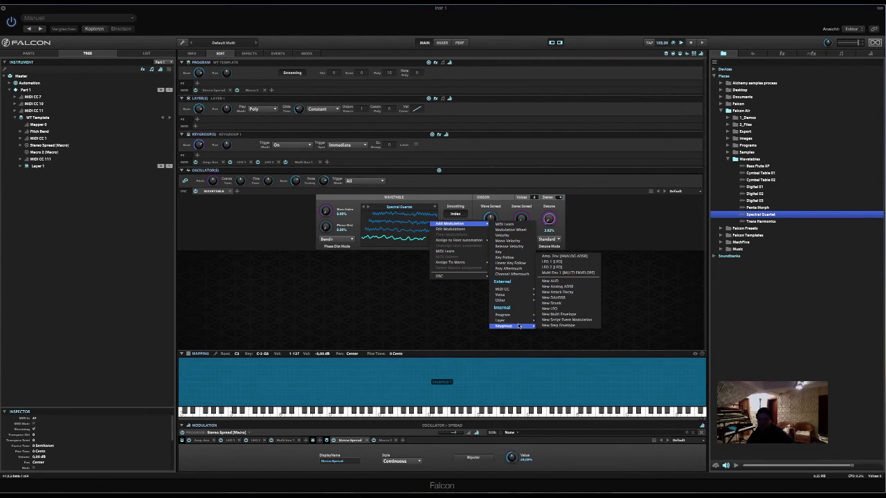
click(551, 309)
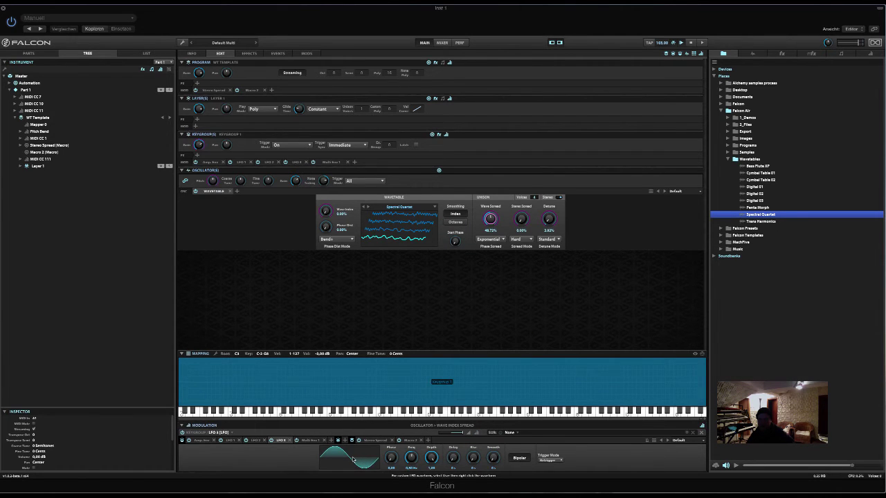
- Set the LFO to Random S&H, tempo-synced at 1/4, with reduced depth and slight smoothing
click(354, 459)
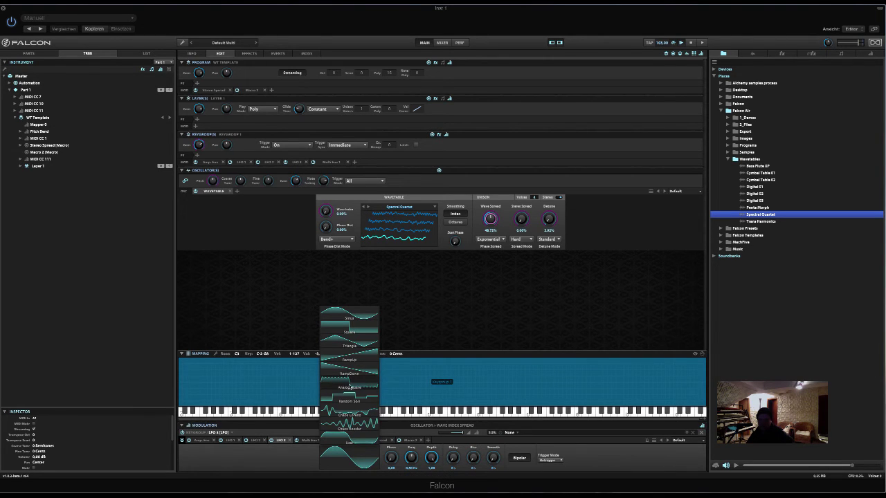
click(354, 400)
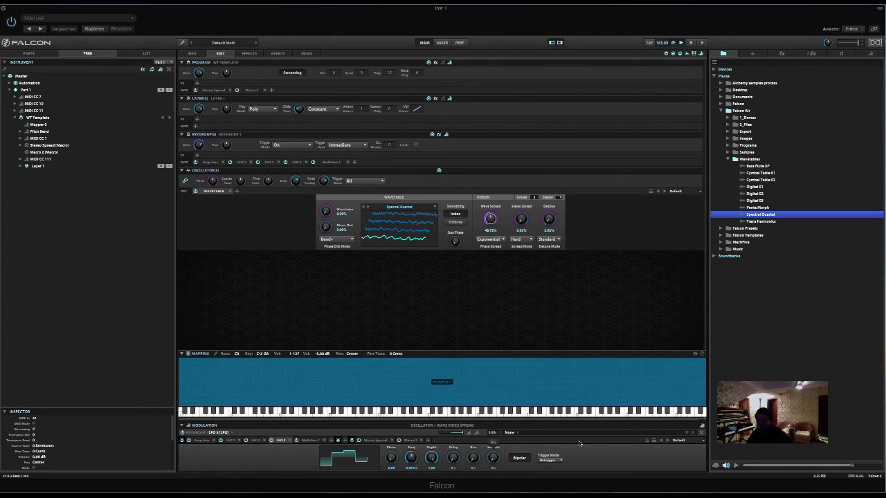
click(647, 442)
drag(411, 457, 414, 428)
mouse_move(419, 458)
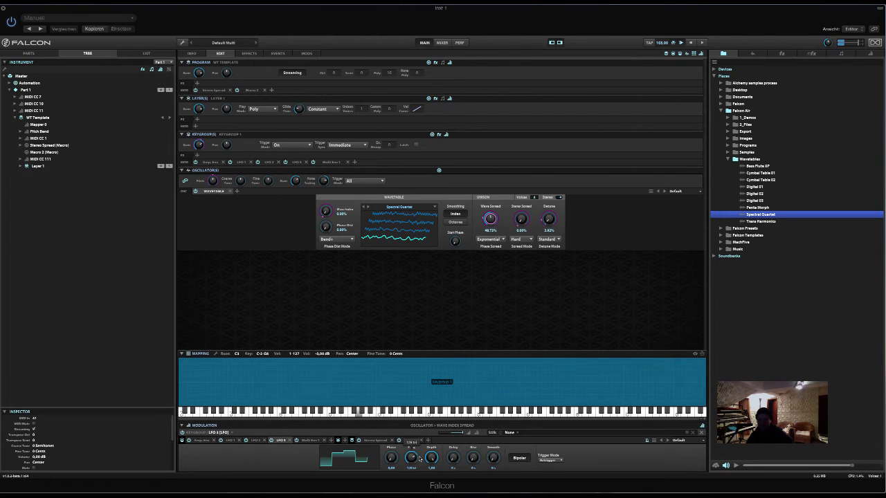
mouse_move(494, 460)
mouse_move(459, 434)
drag(458, 434, 455, 435)
drag(492, 457, 503, 439)
- Create a new program macro named ATSpreadMod as the LFO modulation's source
click(525, 434)
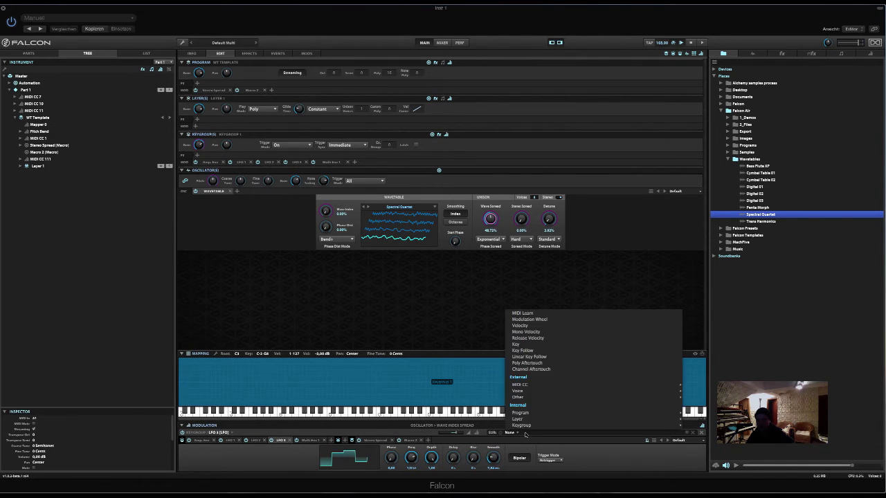
mouse_move(531, 413)
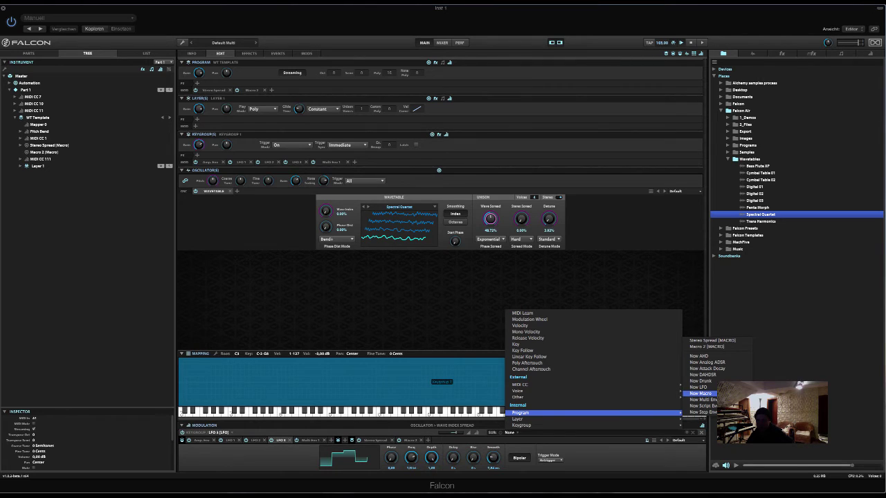
click(700, 393)
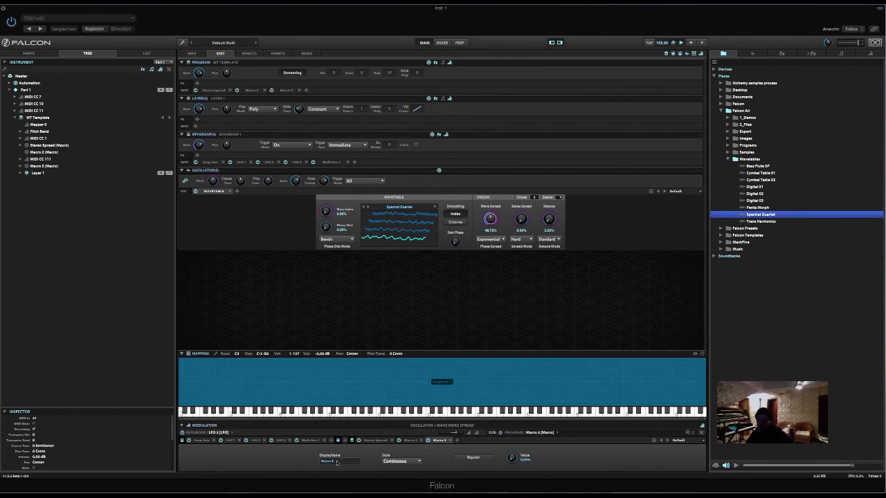
text(ATSpread Mod)
key(Return)
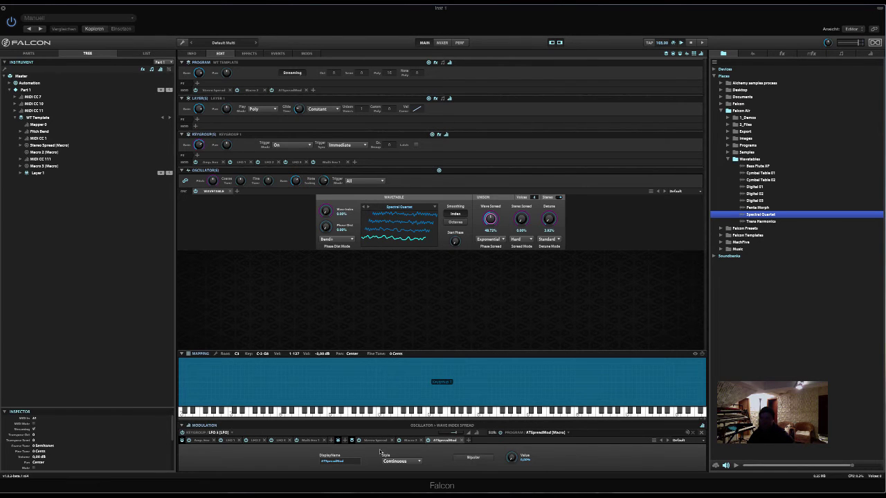
- Turn the ATSpreadMod macro knob up to 100% on the INFO page
click(191, 53)
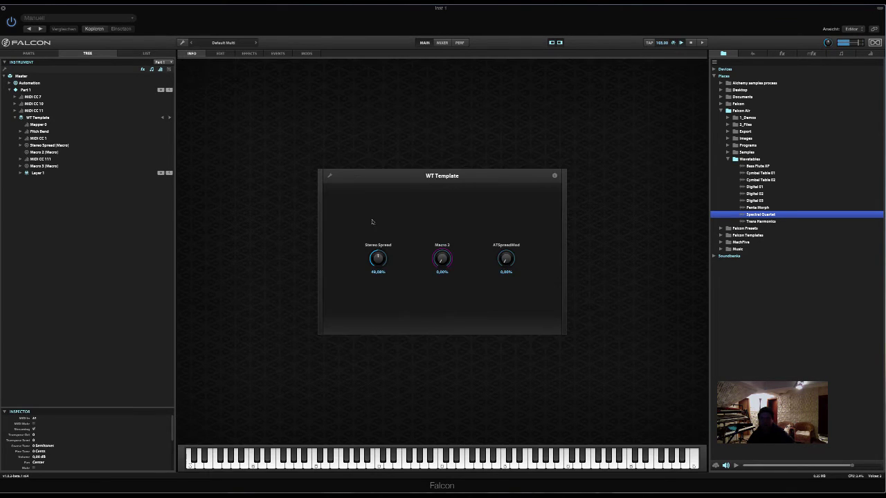
drag(509, 264, 512, 243)
drag(522, 165, 525, 175)
- Rename the macro label to WTSpreadMod in edit mode and return to the EDIT page
click(329, 176)
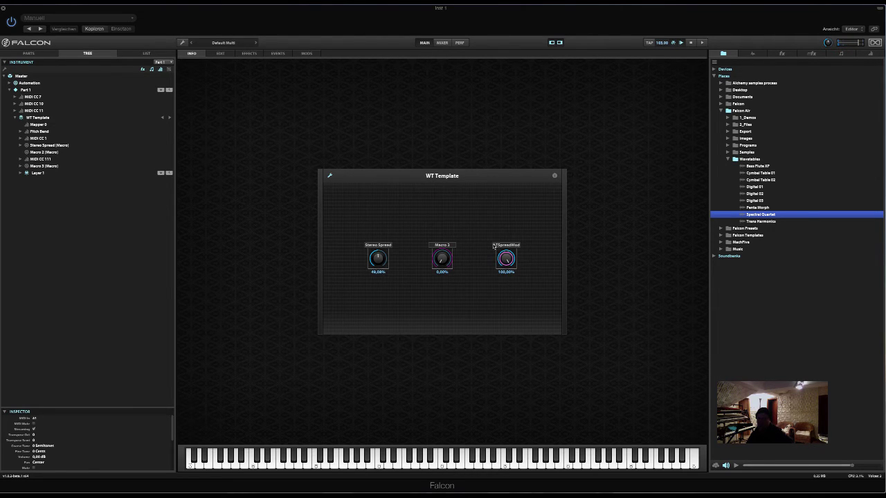
double_click(495, 246)
text(WT)
key(Return)
click(329, 175)
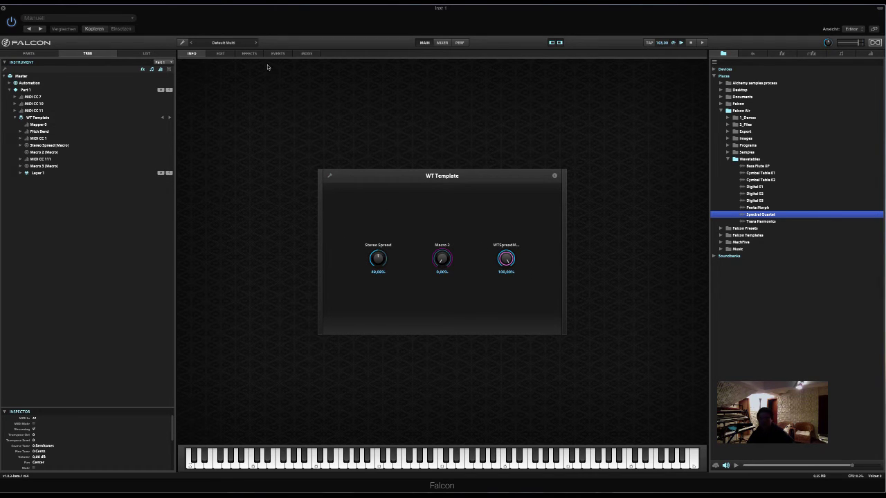
click(220, 53)
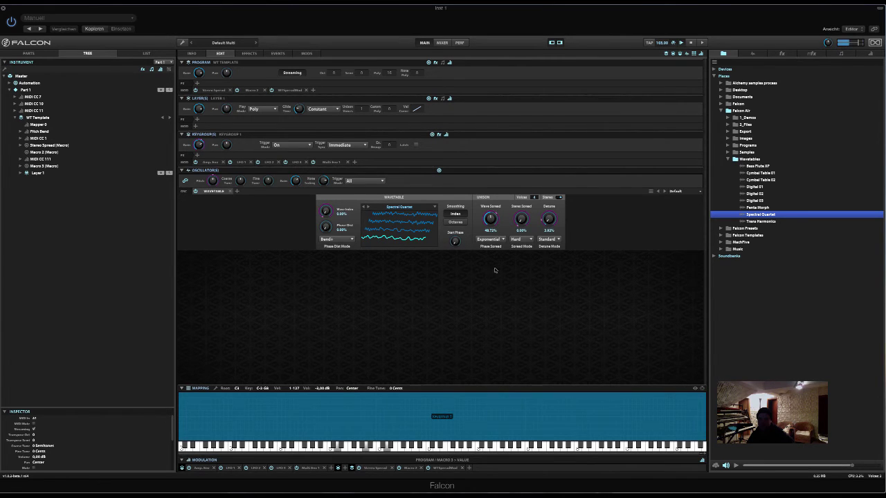
- Set phase distortion mode to ResoForm, nudge its amount, and display the Wave Spread LFO
click(338, 239)
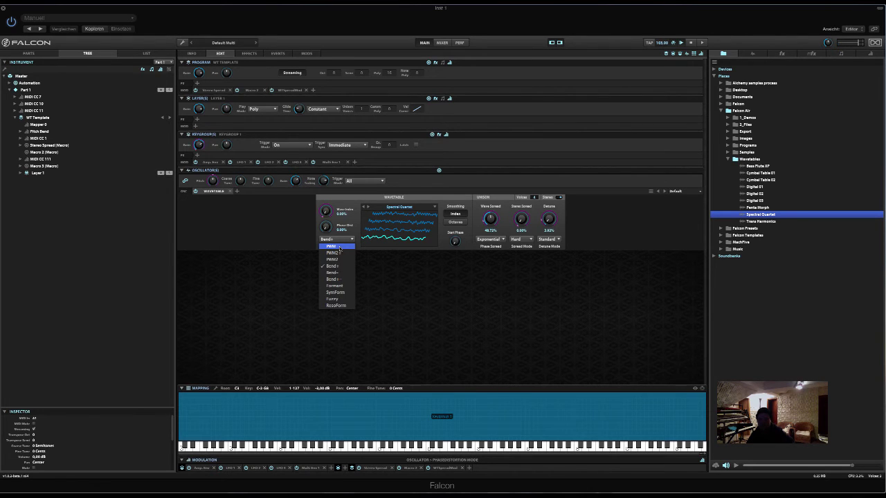
click(333, 305)
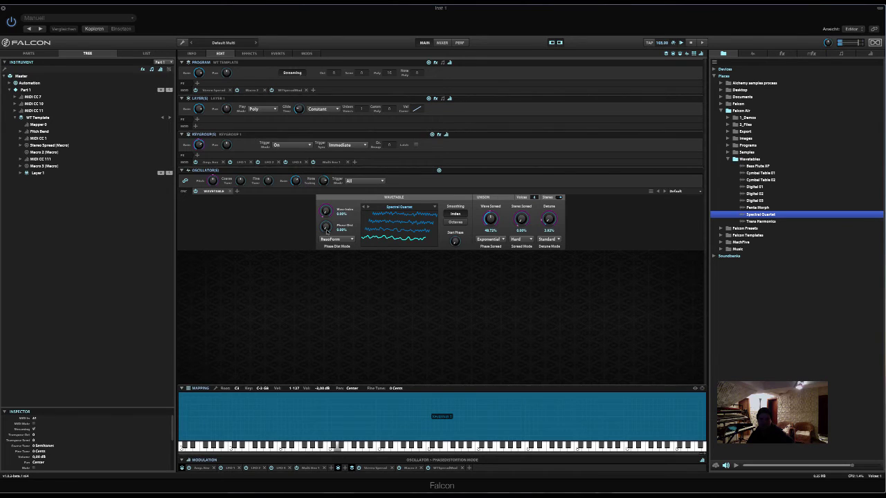
mouse_move(326, 229)
mouse_down()
mouse_move(337, 198)
mouse_move(337, 235)
mouse_up()
click(485, 220)
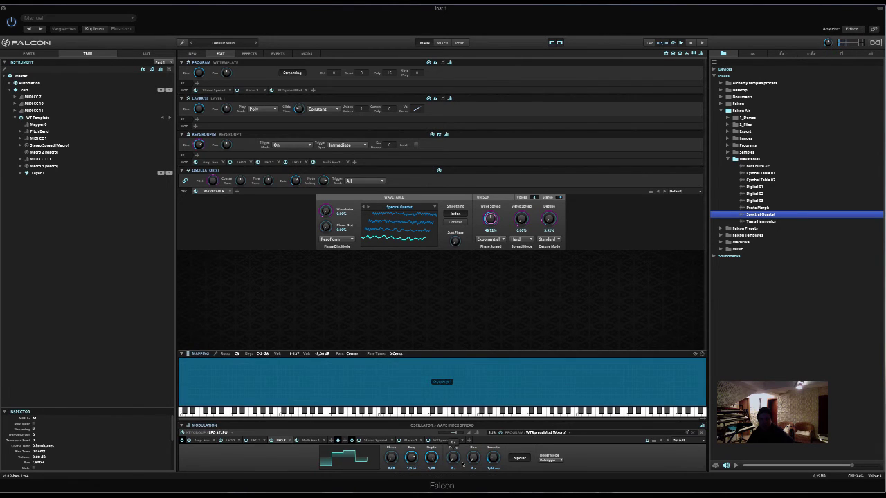
- Inspect the WTSpreadMod connection in Wave Spread's modulation editor, then check the macro knobs
right_click(489, 219)
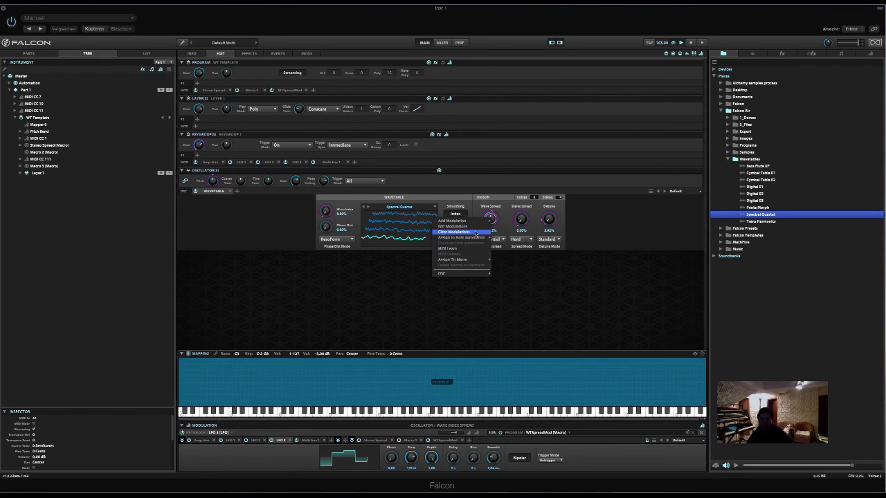
click(472, 228)
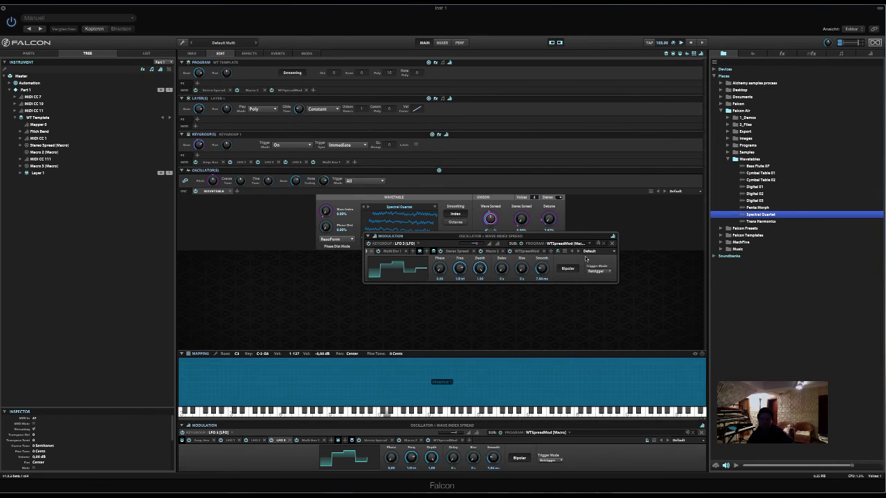
click(519, 252)
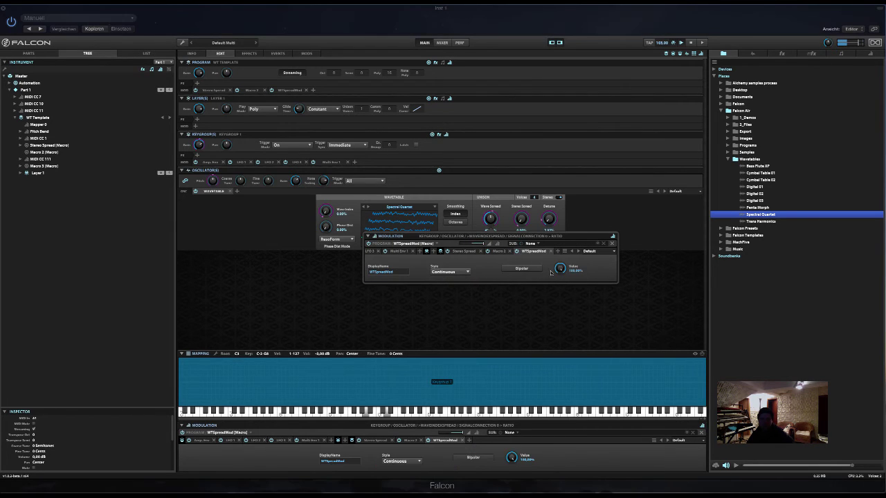
click(600, 211)
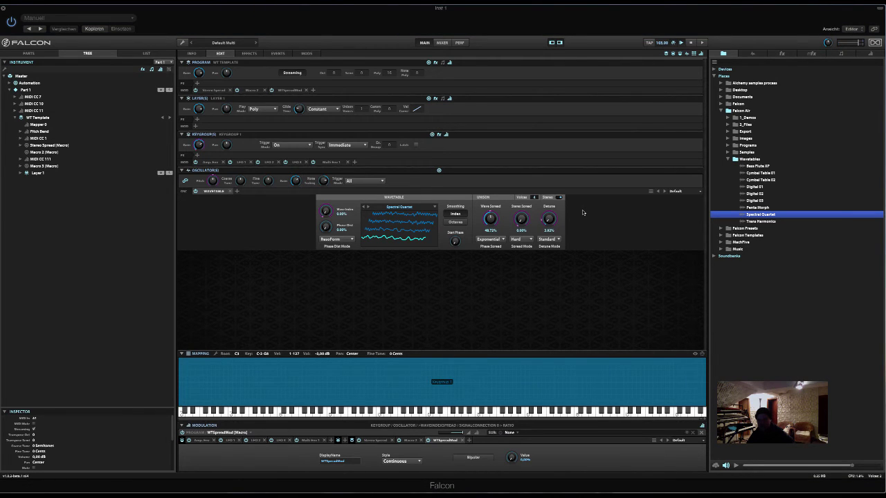
click(192, 53)
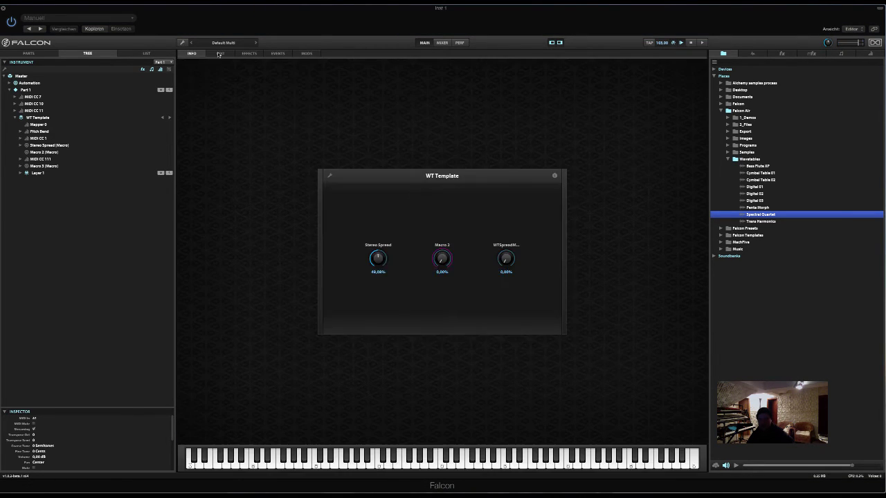
click(220, 54)
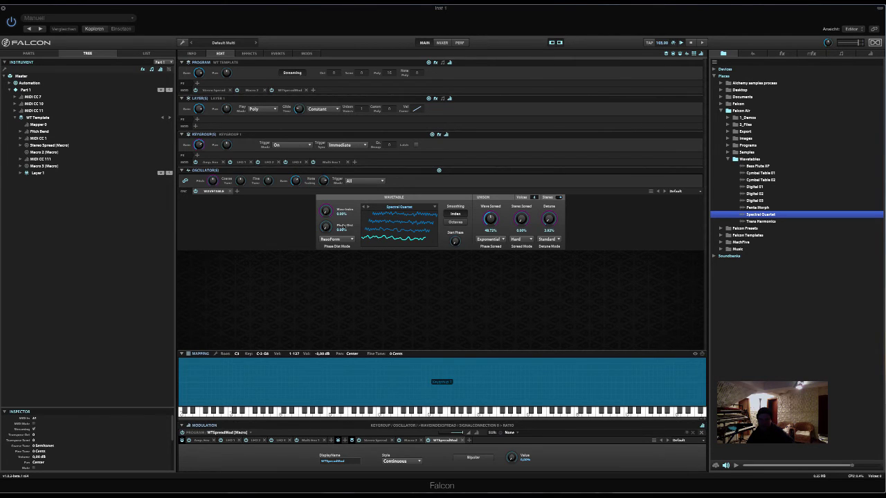
- Add Step Env 1 on the Phase Dist amount with a modulation depth of 0.6
click(327, 227)
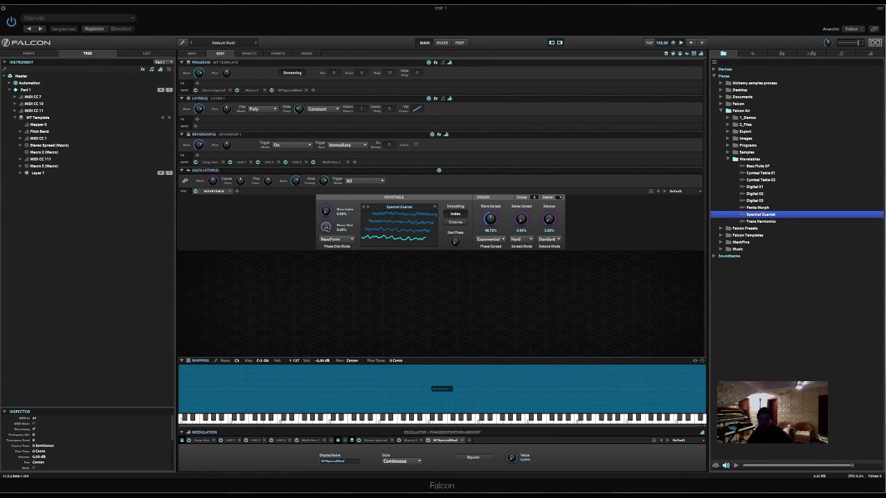
right_click(326, 227)
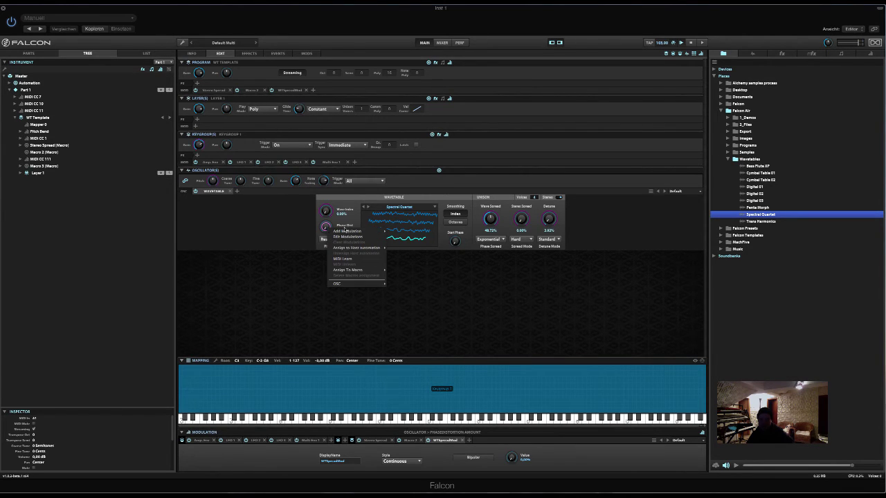
mouse_move(344, 230)
mouse_move(409, 334)
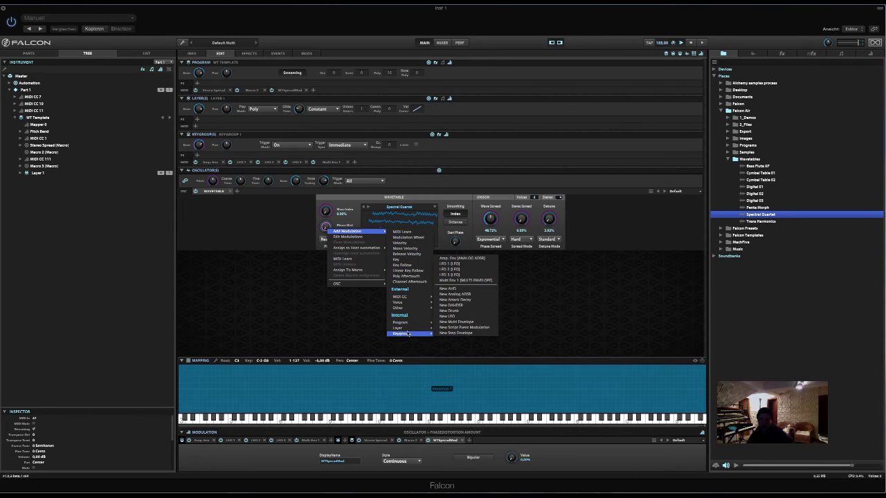
click(476, 334)
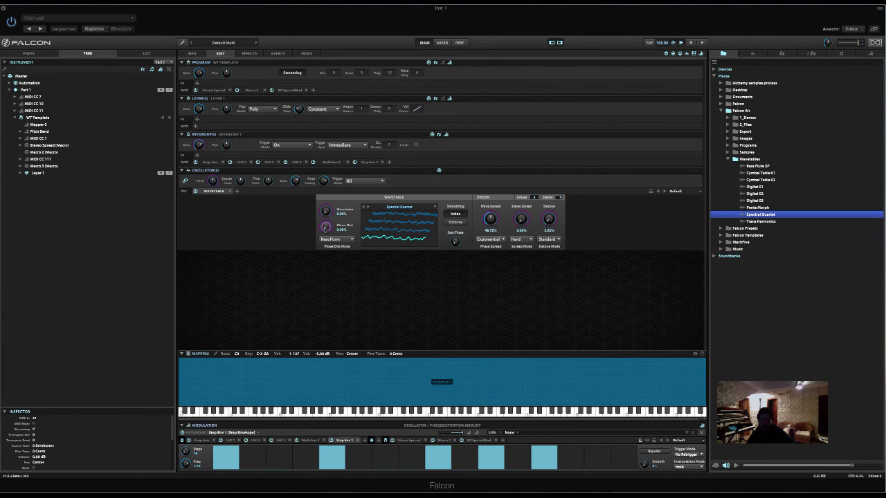
double_click(456, 432)
text(0.6)
key(Return)
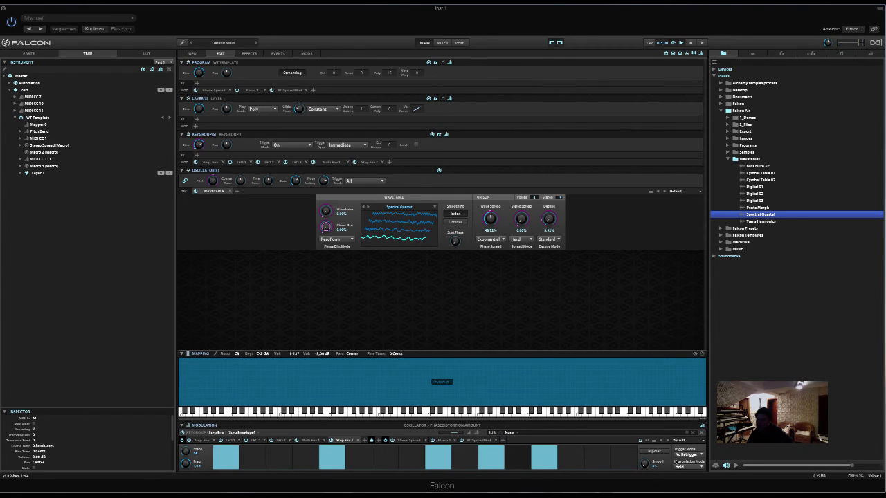
- Make the step envelope bipolar, change its rate, and drop step 1 to zero
click(658, 453)
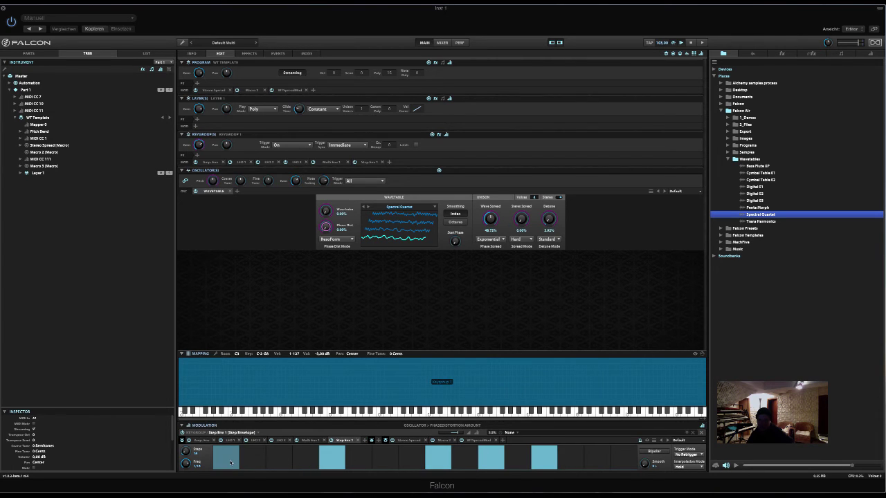
drag(229, 455, 226, 459)
drag(186, 468, 185, 462)
drag(224, 462, 229, 473)
click(252, 464)
- Redraw steps 3 through 13 with a varied pattern of low and mid heights
click(277, 462)
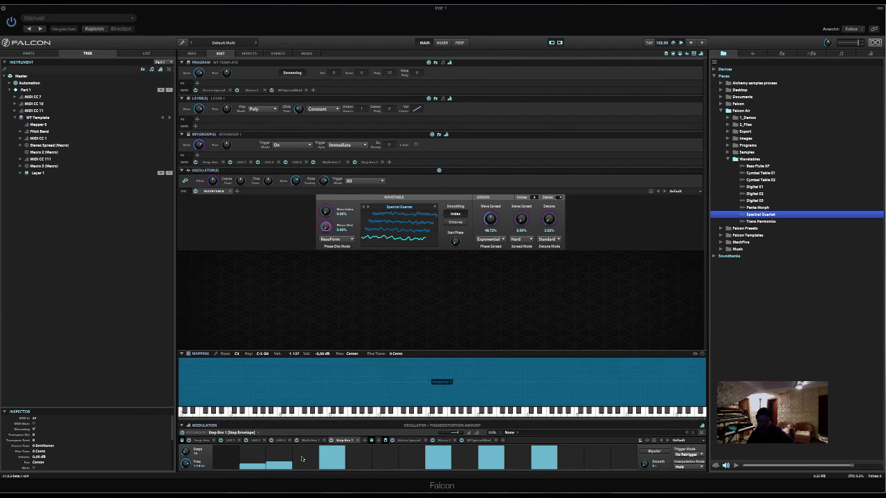
click(306, 459)
click(282, 453)
click(305, 463)
click(326, 458)
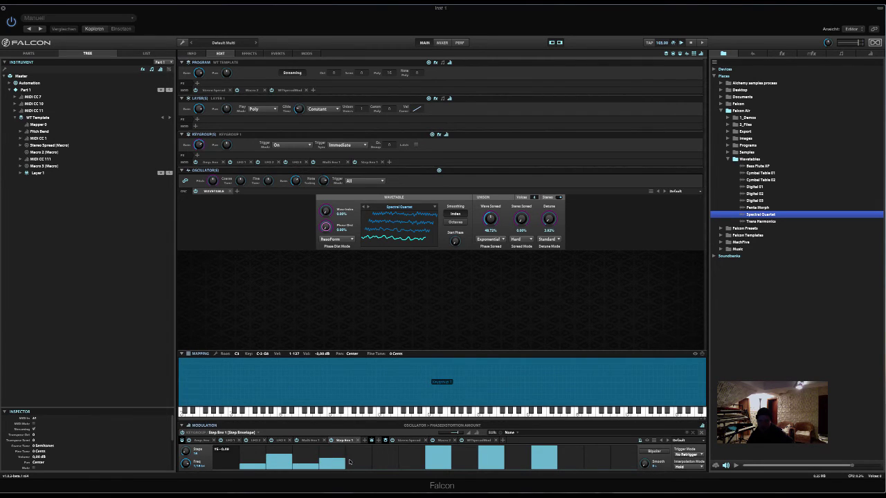
click(358, 459)
click(384, 465)
click(438, 453)
click(461, 461)
click(485, 451)
click(509, 460)
click(545, 463)
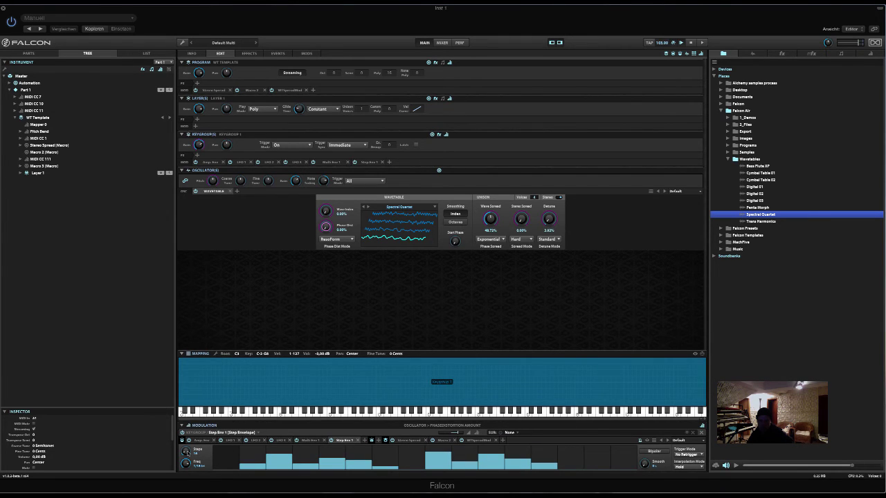
scroll(186, 452, down, 1)
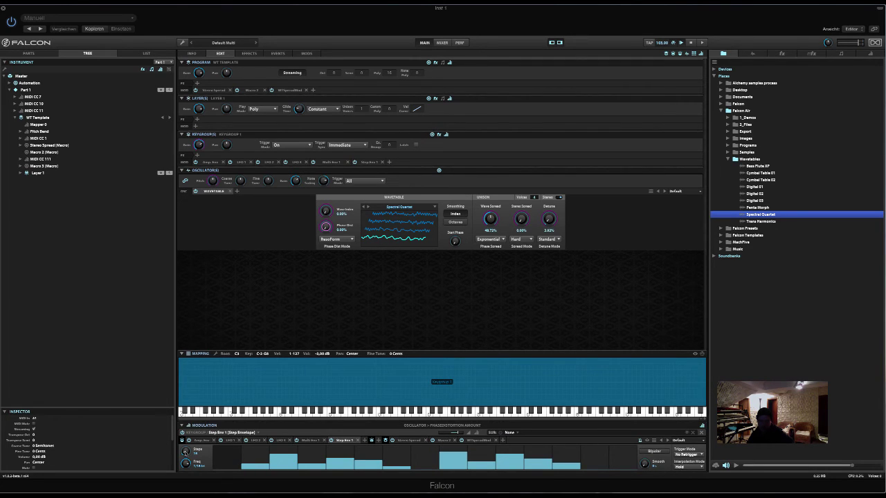
scroll(185, 451, up, 2)
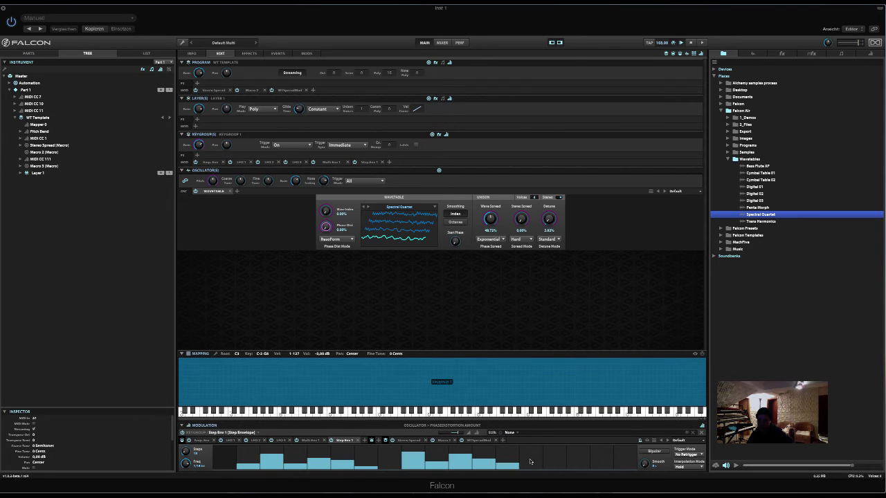
- Adjust the heights of the final steps in the step envelope pattern
click(529, 460)
click(578, 451)
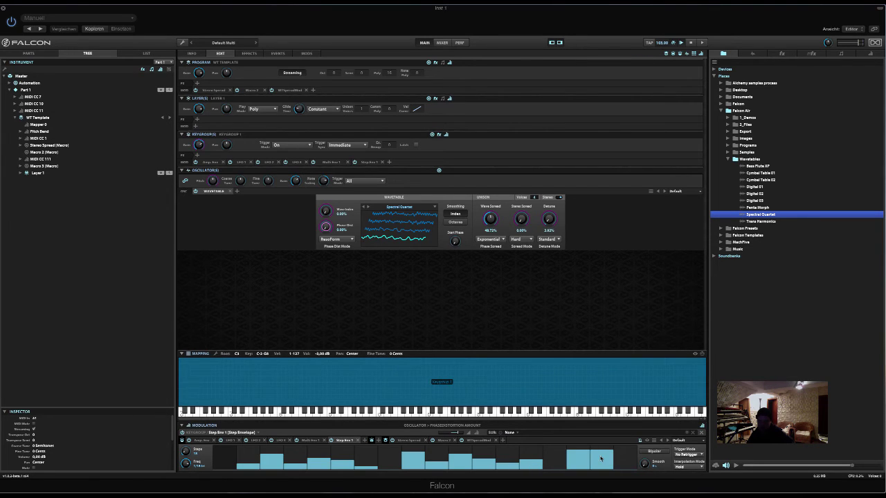
click(600, 451)
click(602, 465)
click(625, 458)
click(552, 468)
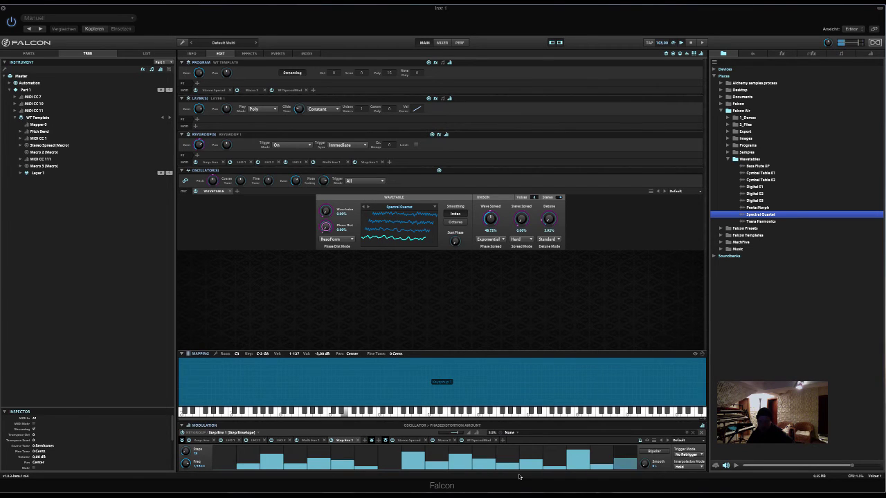
- Turn off note retrigger, tweak smoothing, and reduce the phase distortion depth to 0.75
click(678, 454)
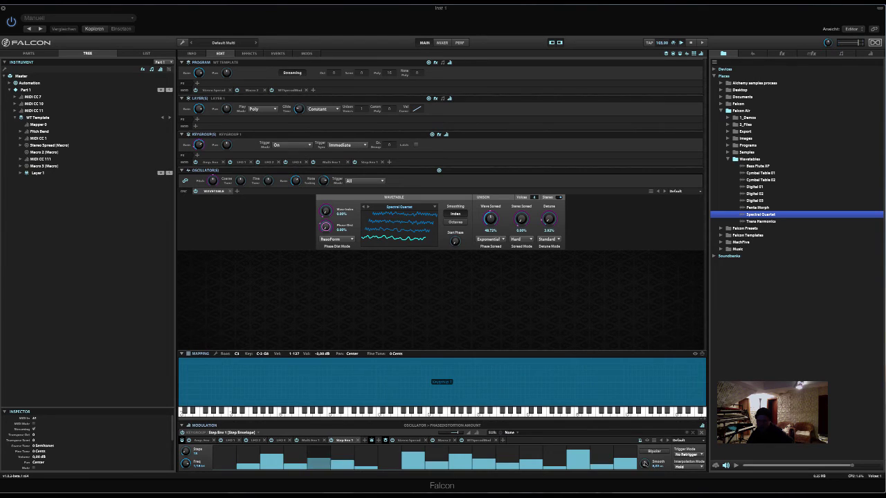
drag(644, 467, 645, 459)
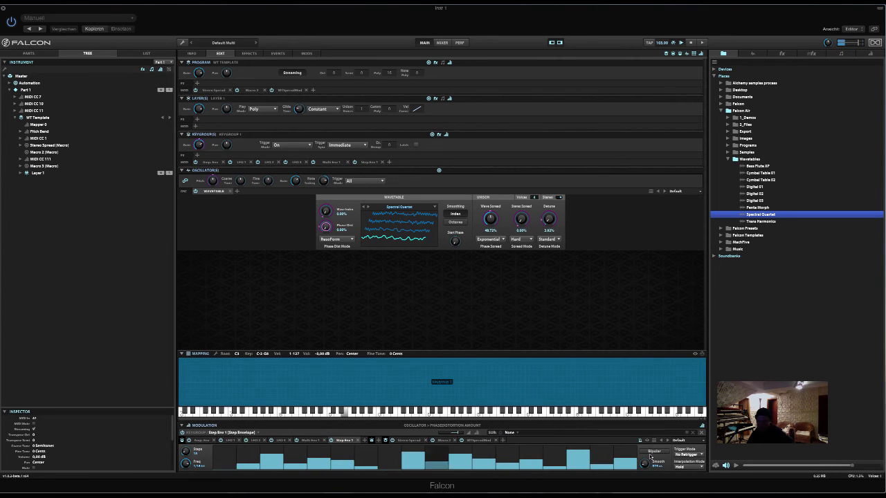
click(426, 414)
mouse_move(460, 437)
drag(460, 437, 458, 437)
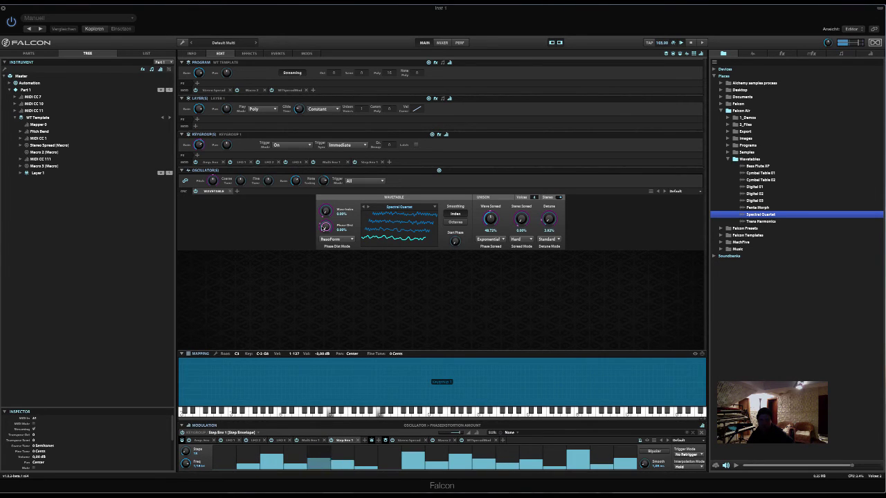
mouse_move(414, 450)
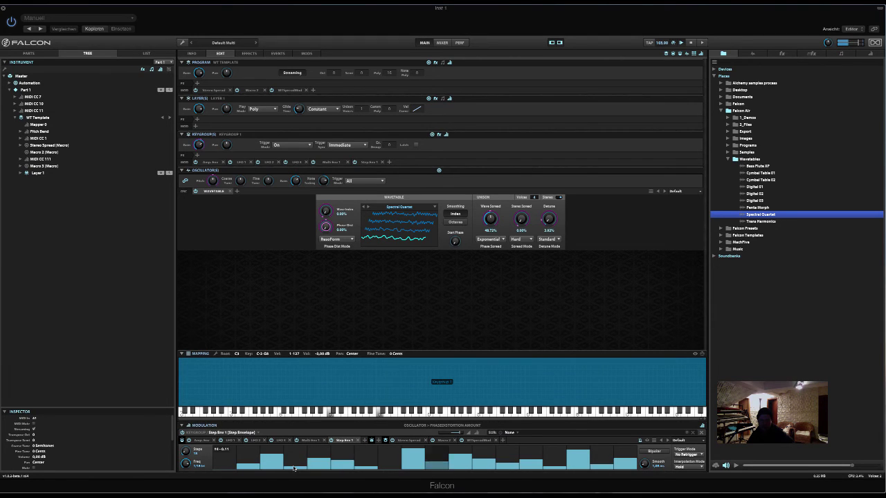
- Add a new program macro named 'PhaseDist Mod' to scale Step Env 1's phase distortion, set near 21.56%
click(536, 435)
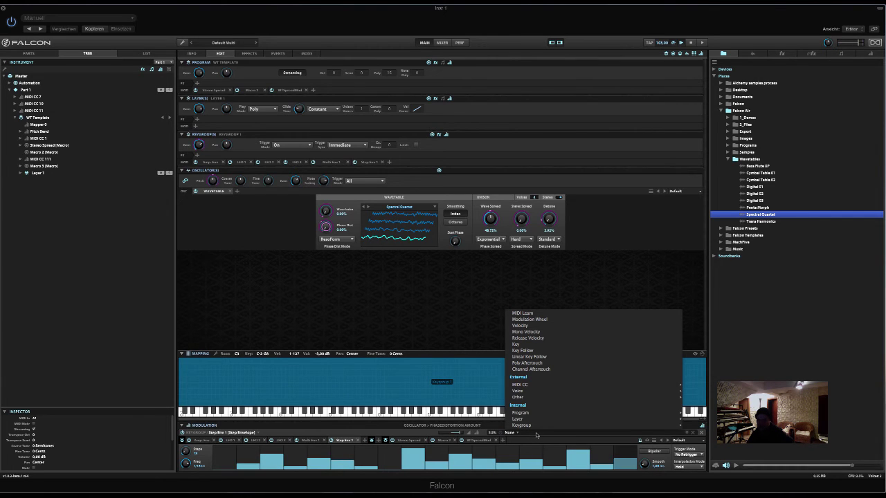
mouse_move(533, 413)
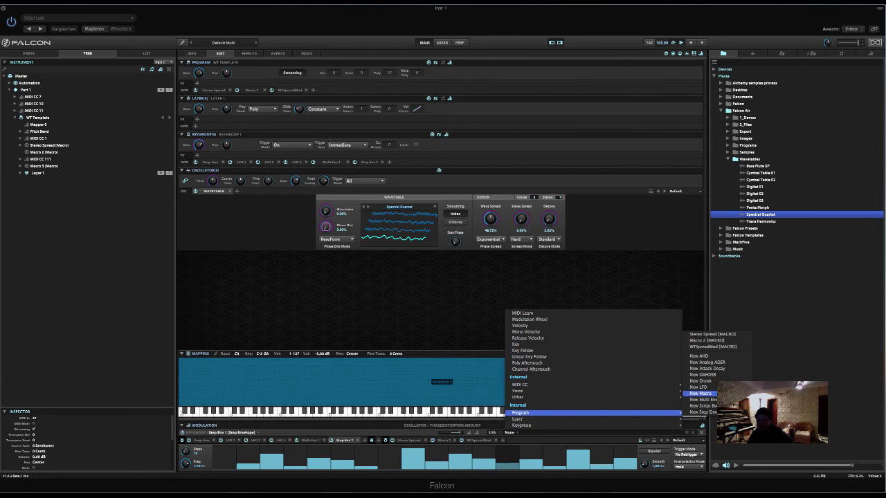
click(700, 393)
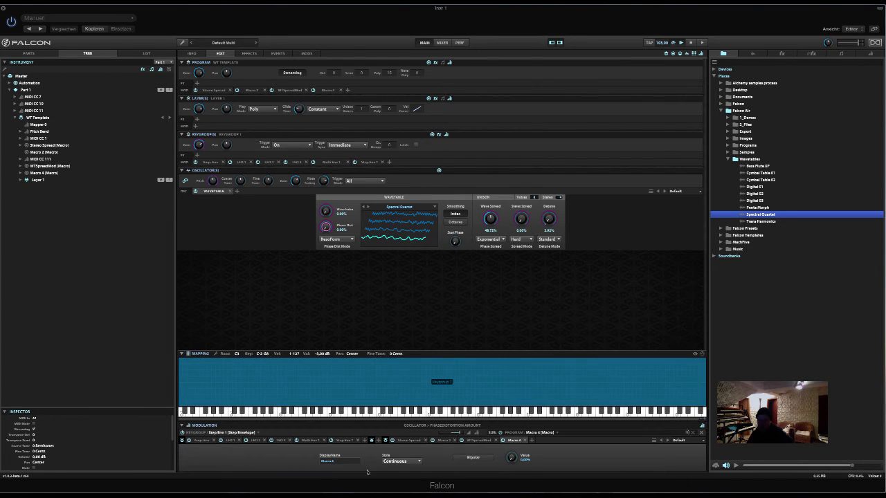
key(Return)
text(PhaseDist Mod)
key(Return)
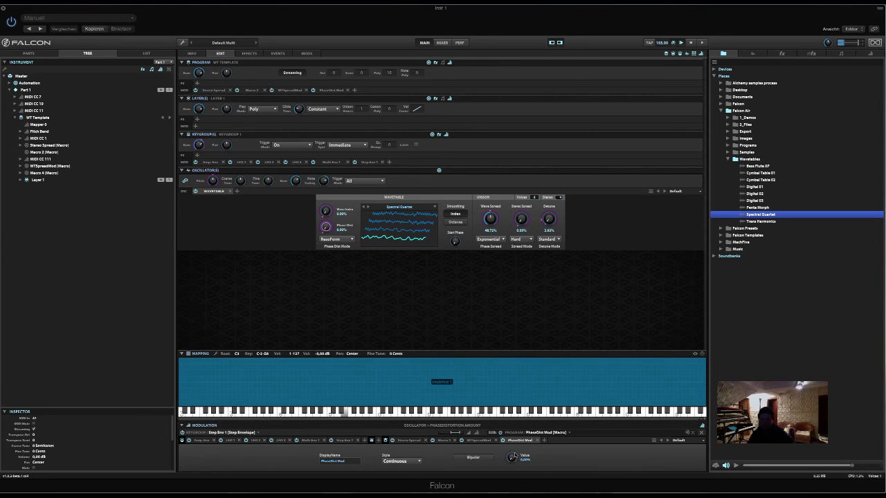
drag(514, 454, 514, 419)
drag(514, 366, 507, 411)
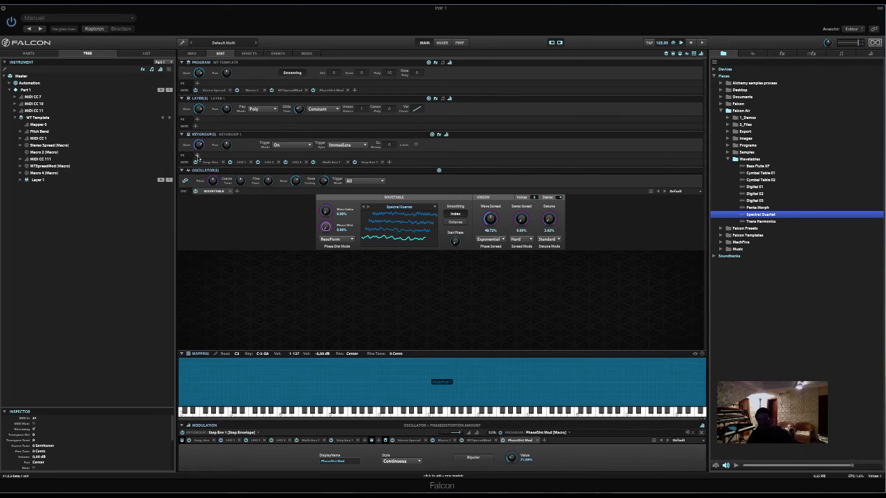
- Insert a default Xpander Filter on the keygroup and set its mode to LP3
click(197, 155)
mouse_move(211, 169)
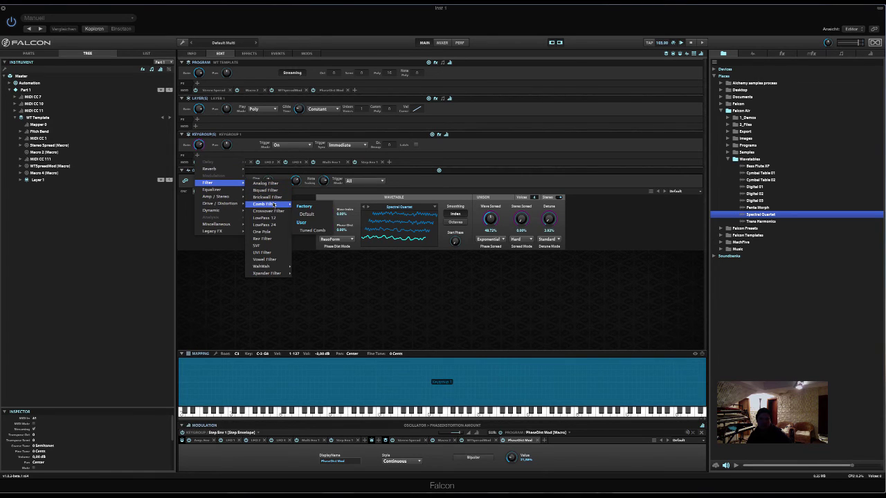
mouse_move(276, 274)
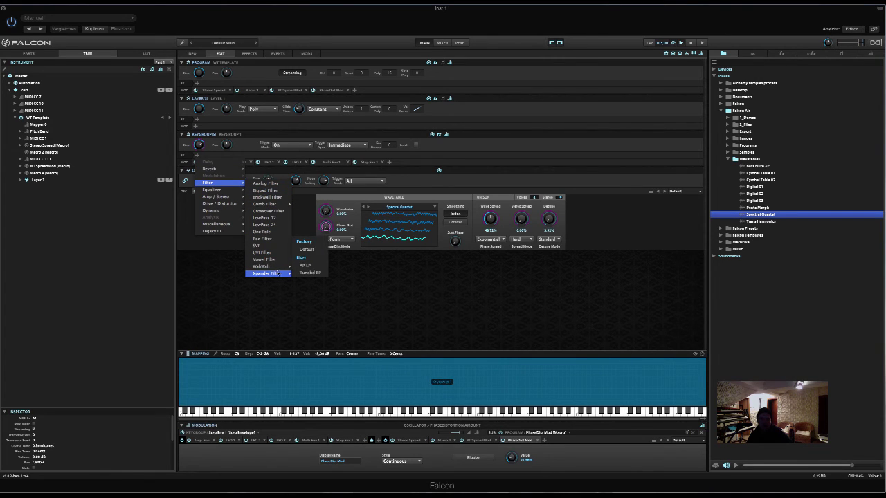
click(309, 251)
click(467, 172)
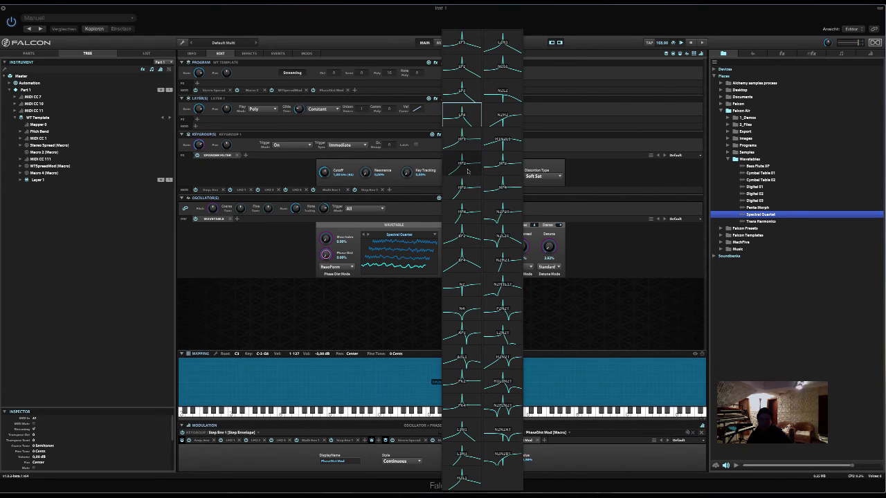
click(468, 91)
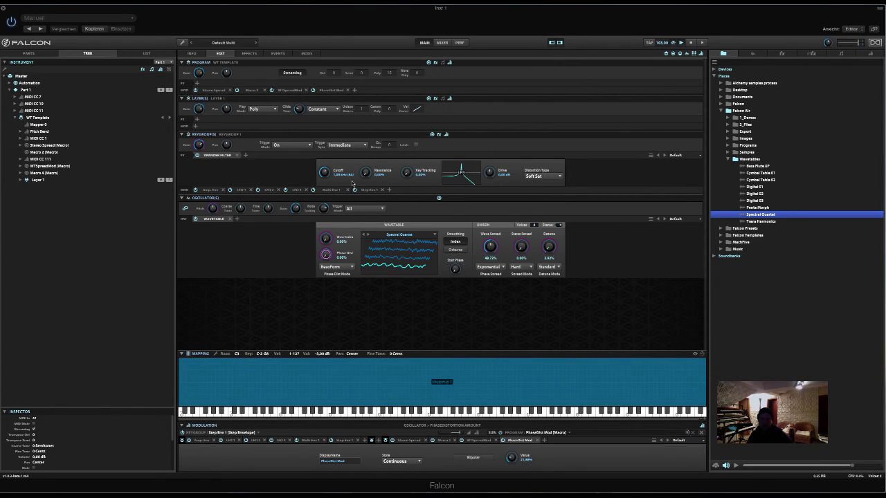
- Turn the Xpander Cutoff down and select Key Tracking to raise it
drag(324, 172, 339, 97)
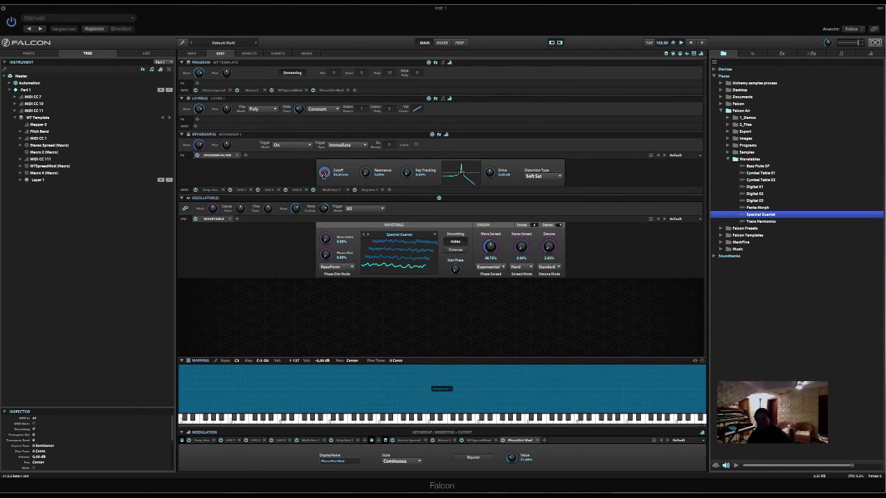
click(407, 172)
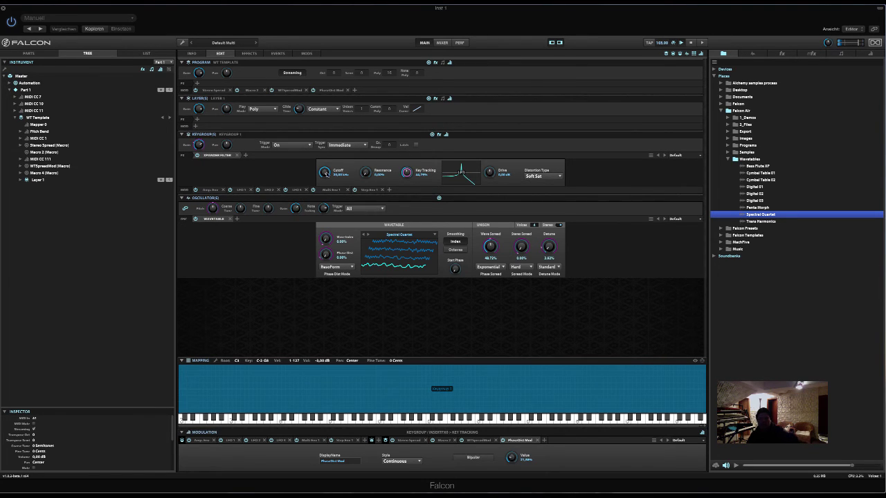
- Modulate the Xpander Cutoff with a new program macro named 'Filter Worx' at negative depth
right_click(327, 174)
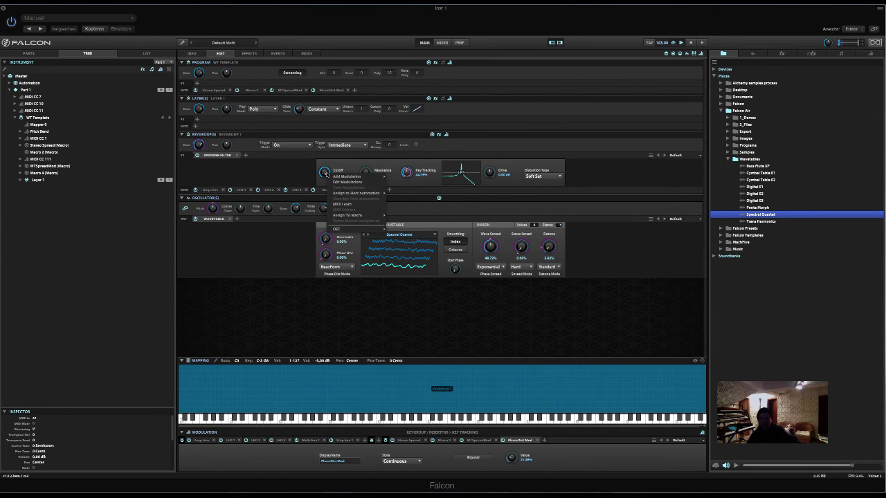
mouse_move(356, 176)
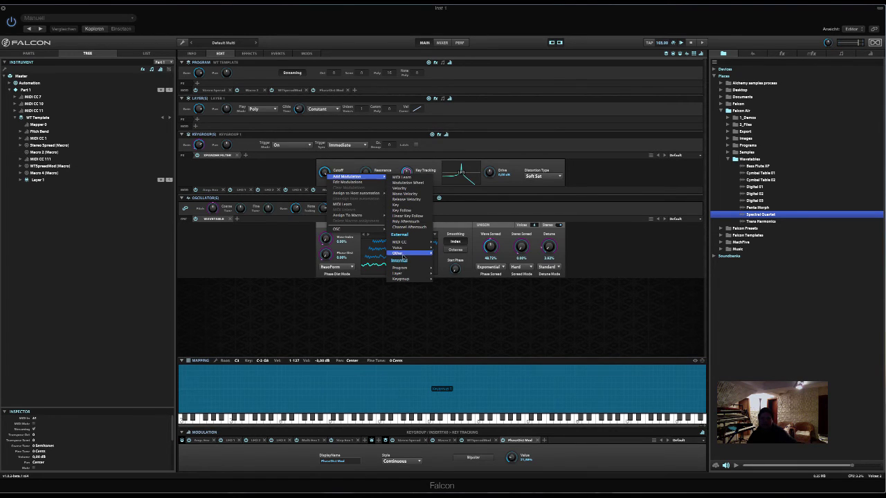
mouse_move(405, 268)
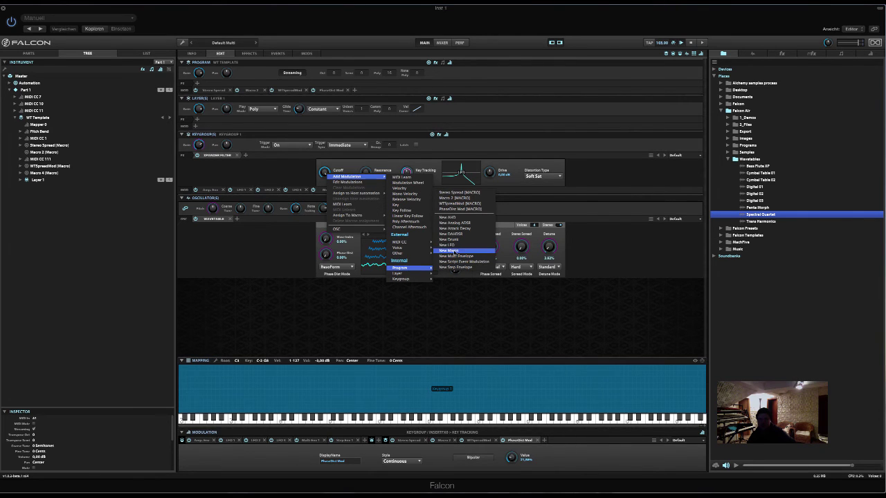
click(453, 251)
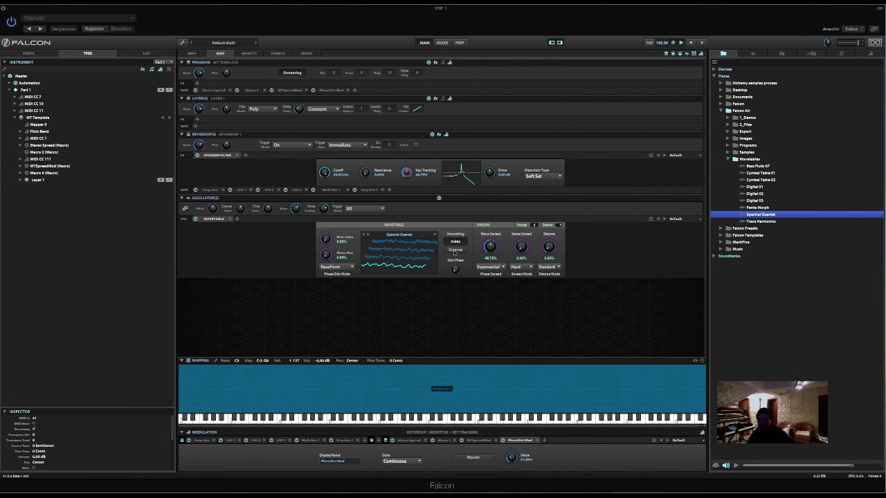
click(338, 462)
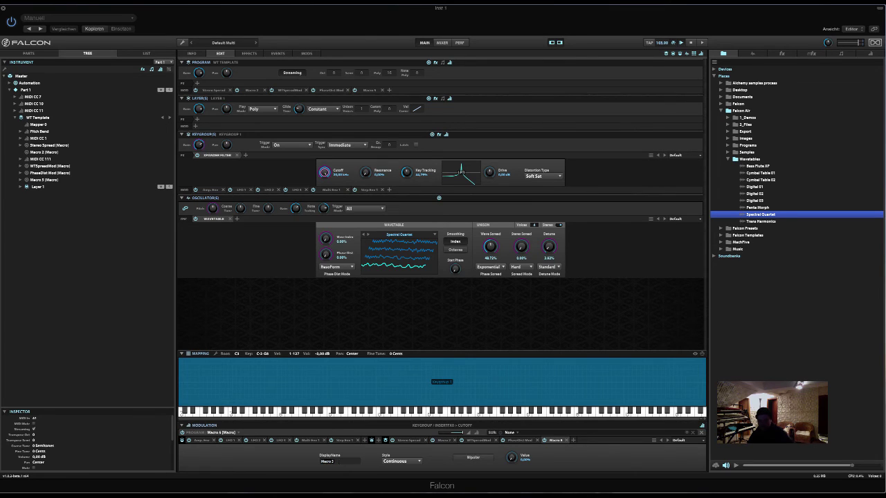
text(Filter Morph)
key(Return)
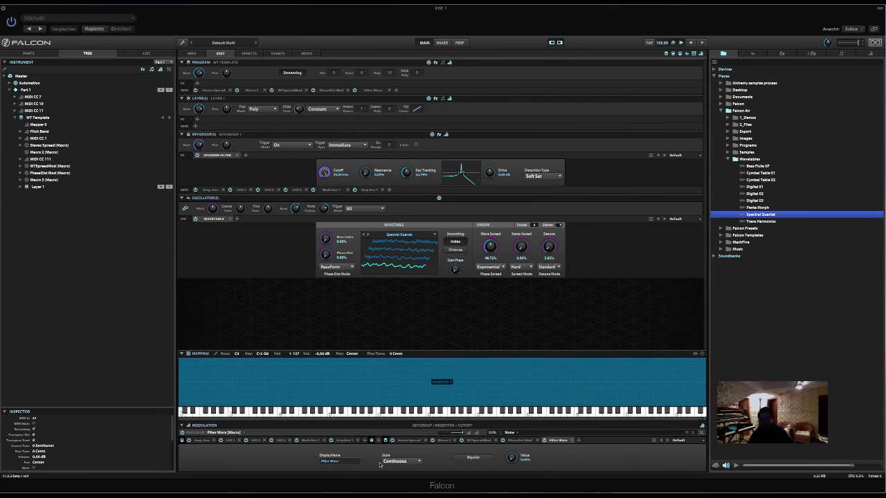
drag(458, 434, 444, 438)
drag(444, 438, 445, 438)
- In the macro panel, set Filter Worx to 100% and reset PhaseDist Mod to 0%
click(326, 255)
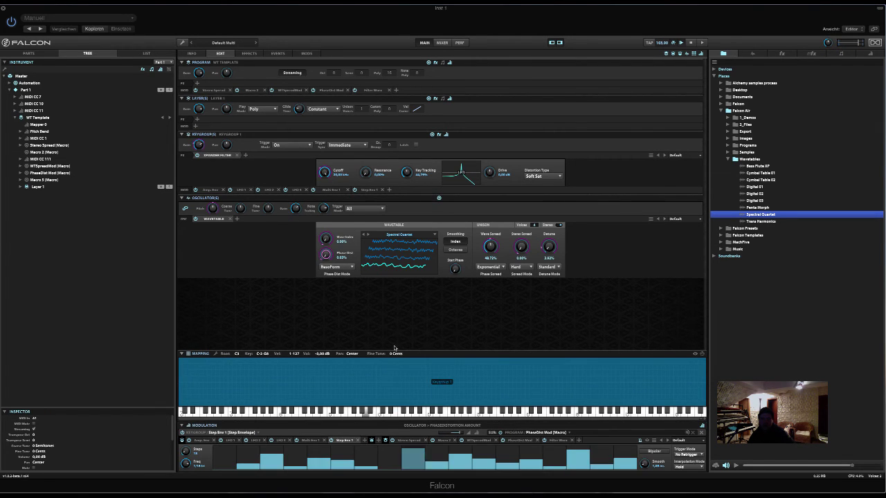
click(191, 53)
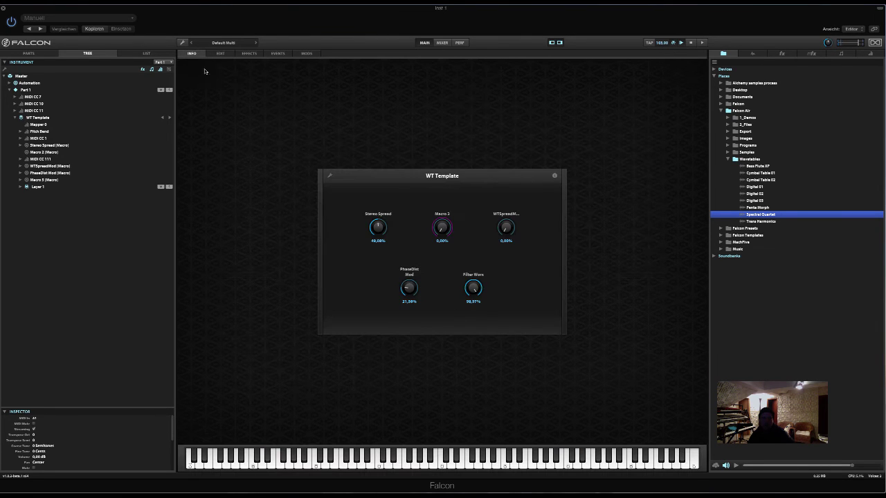
drag(473, 289, 473, 281)
double_click(409, 288)
- Back in the edit view, lower the Filter Worx macro on the Xpander Cutoff to about 55%
click(220, 53)
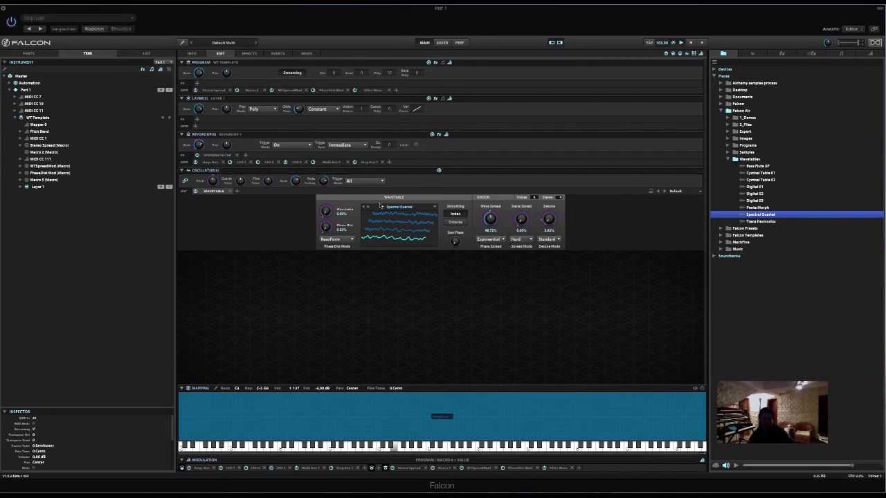
click(216, 156)
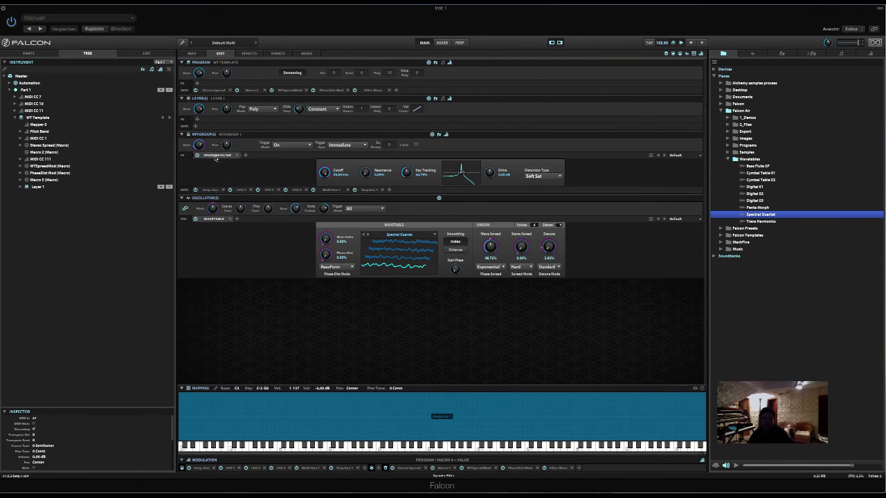
click(327, 173)
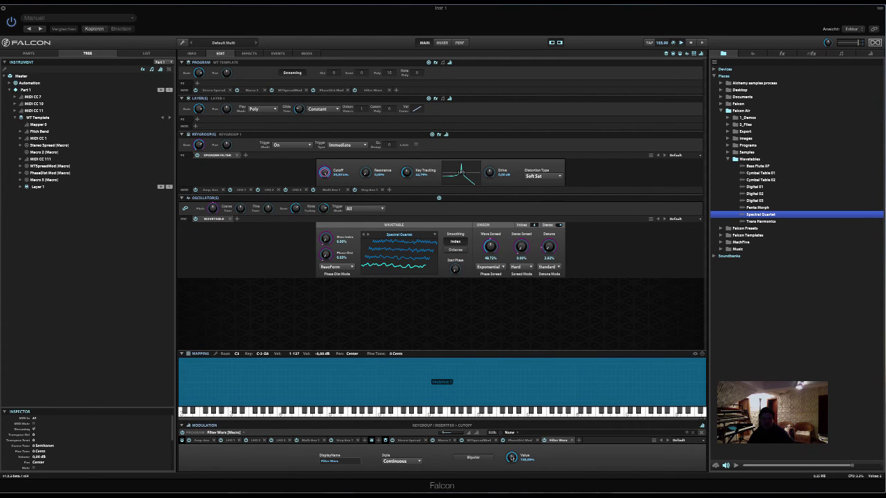
drag(511, 458, 512, 476)
- Route Filter Worx to the Xpander Resonance at a small positive depth, then sweep the macro to 0%
right_click(368, 174)
mouse_move(419, 180)
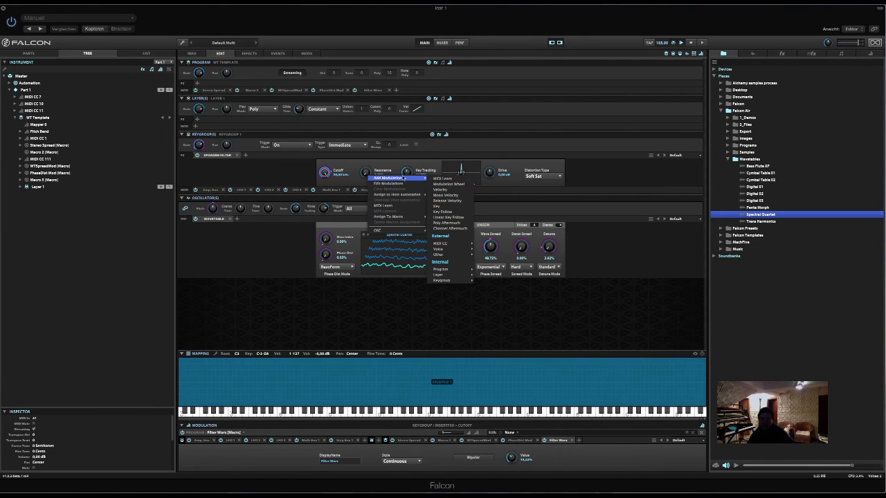
mouse_move(453, 271)
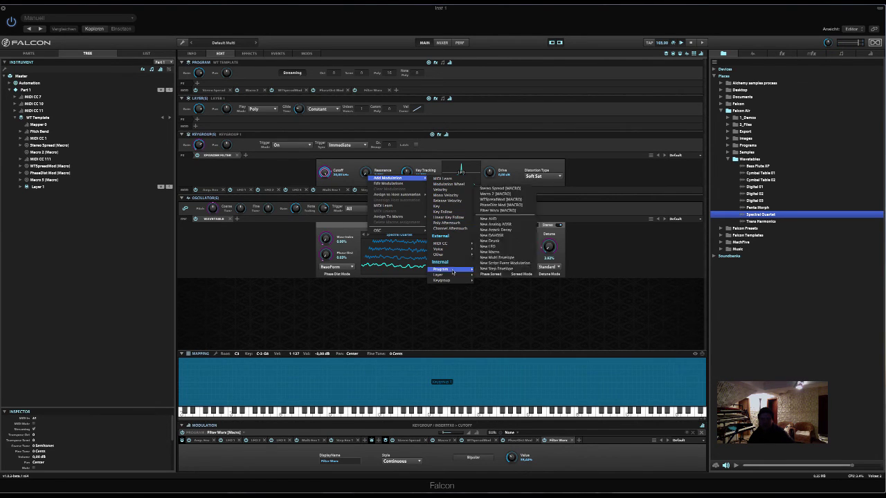
click(496, 210)
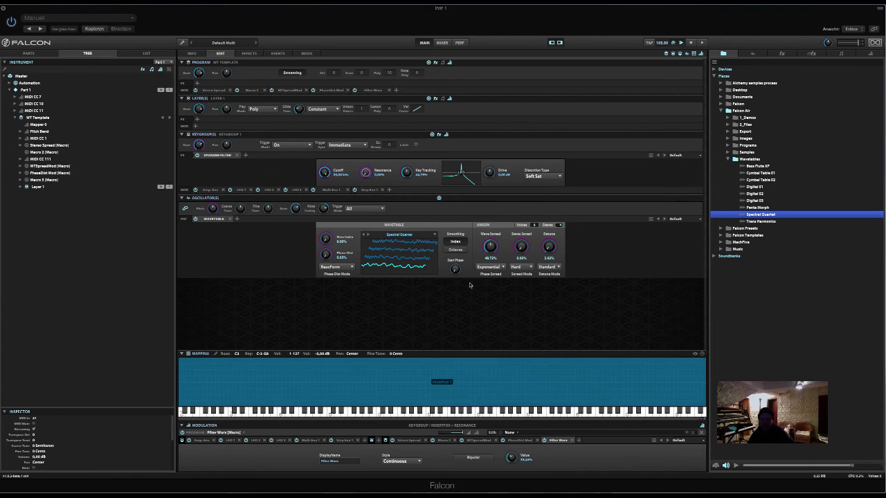
drag(456, 433, 453, 434)
drag(509, 459, 513, 358)
drag(510, 452, 512, 496)
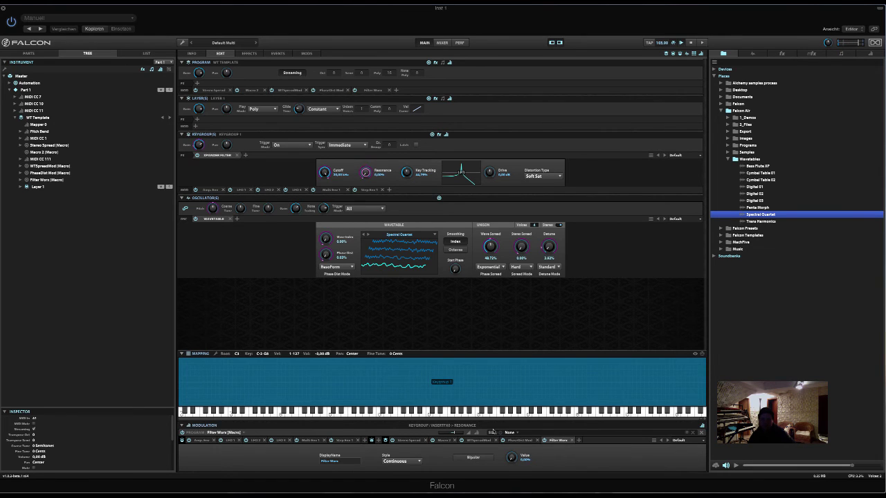
- Add Step Env 1 as cutoff modulation and set Filter Worx's cutoff depth to 1.00
right_click(323, 173)
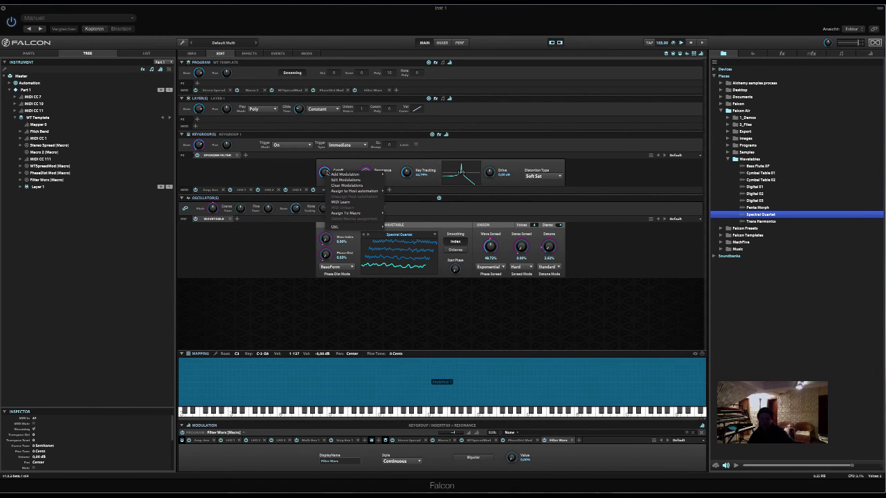
mouse_move(328, 174)
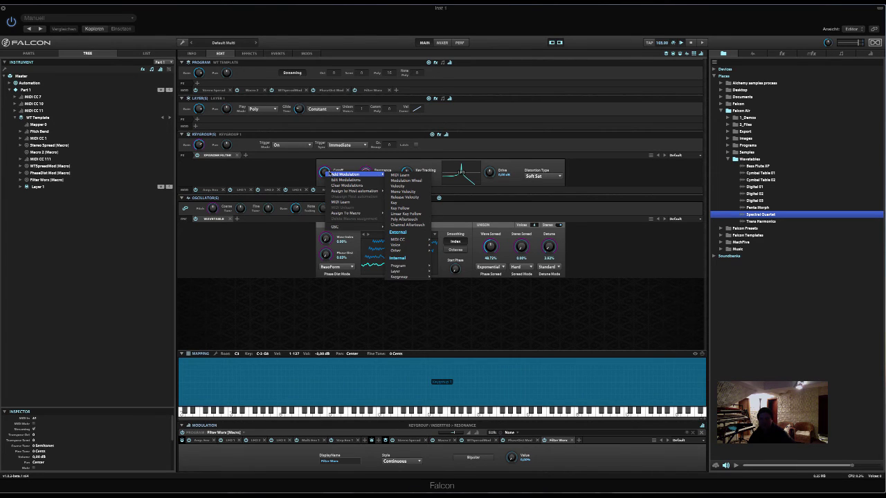
mouse_move(406, 276)
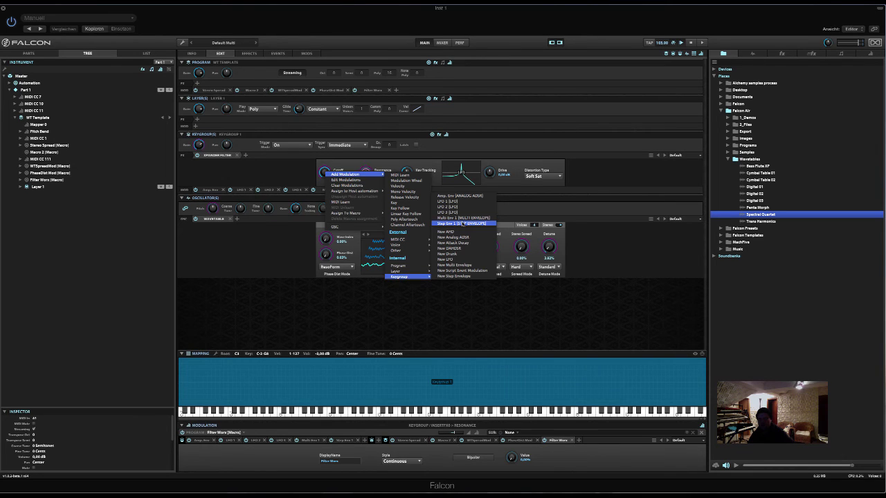
click(463, 223)
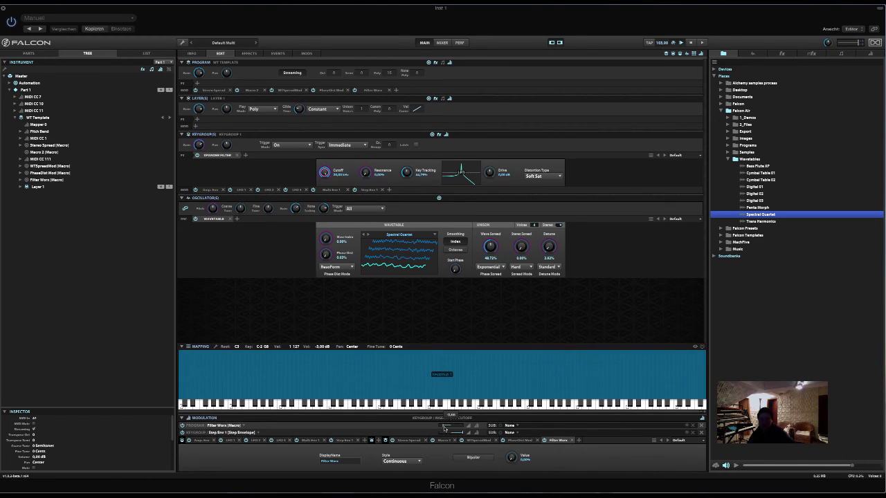
drag(446, 430, 458, 434)
drag(461, 433, 458, 434)
- Make Filter Worx the SUB source scaling Step Env 1's cutoff modulation and raise its value
click(526, 433)
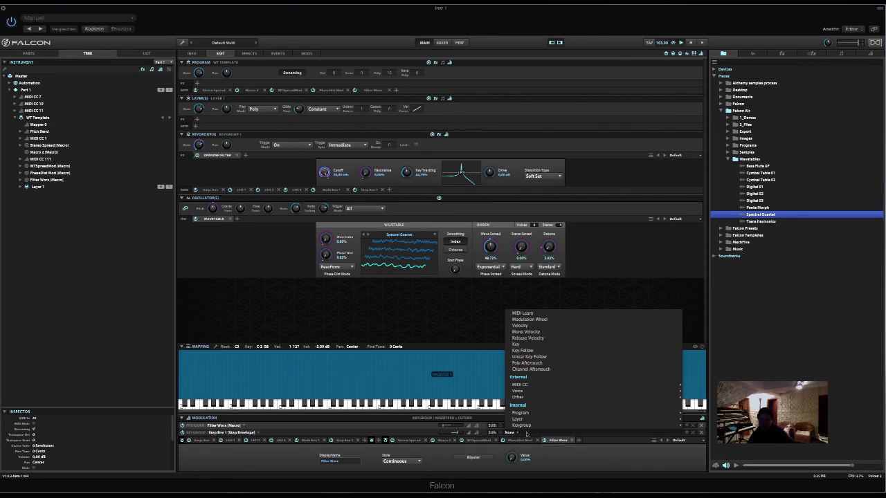
mouse_move(532, 414)
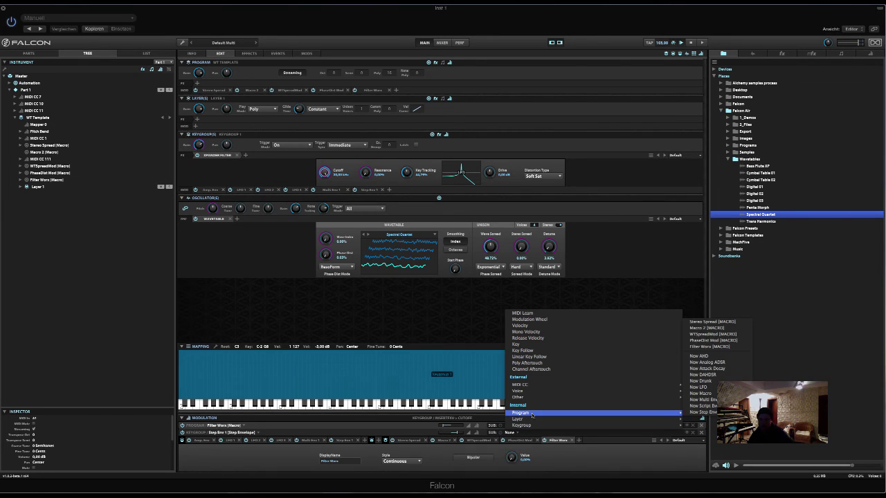
click(730, 347)
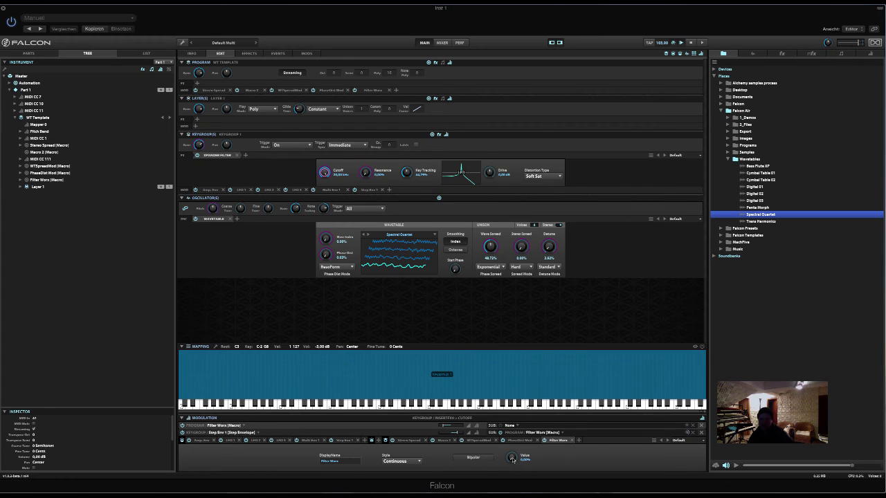
drag(512, 460, 520, 412)
- Fine-tune the Filter Worx modulation depth on the filter Resonance
click(365, 173)
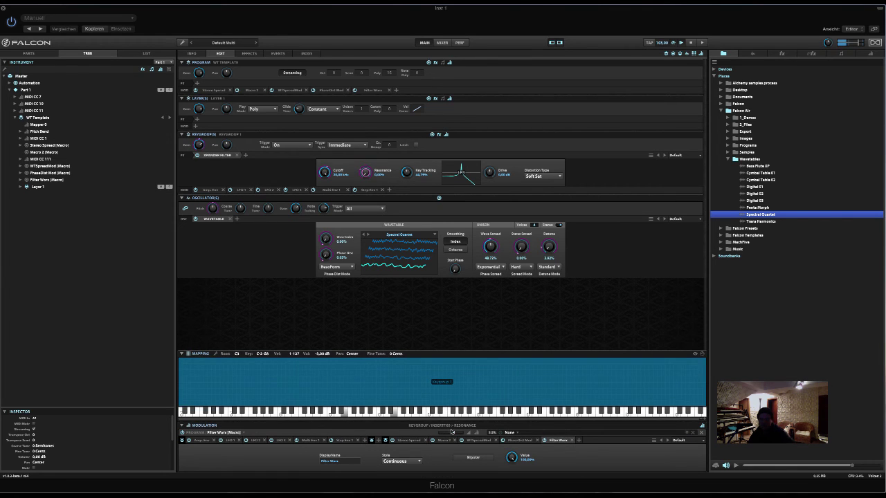
drag(453, 432, 459, 433)
drag(460, 434, 458, 434)
- Set the keygroup amp envelope Attack to about 2.06 ms and Release to about 24.1 ms
click(199, 145)
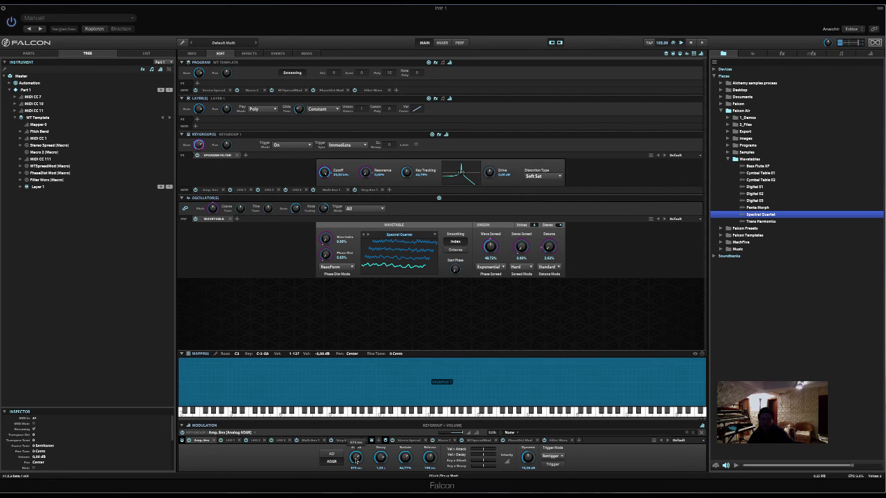
drag(356, 460, 357, 484)
drag(430, 458, 431, 475)
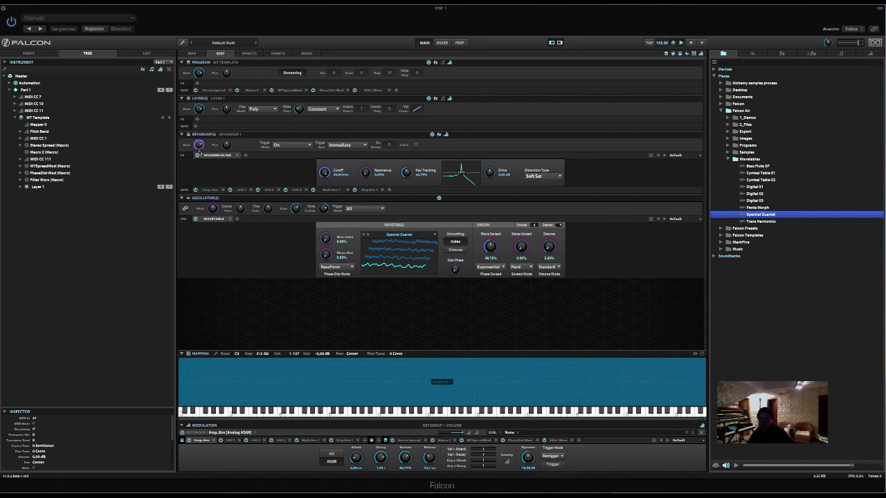
mouse_move(200, 147)
- Add a new keygroup LFO modulating the Keygroup Gain
right_click(199, 145)
mouse_move(212, 150)
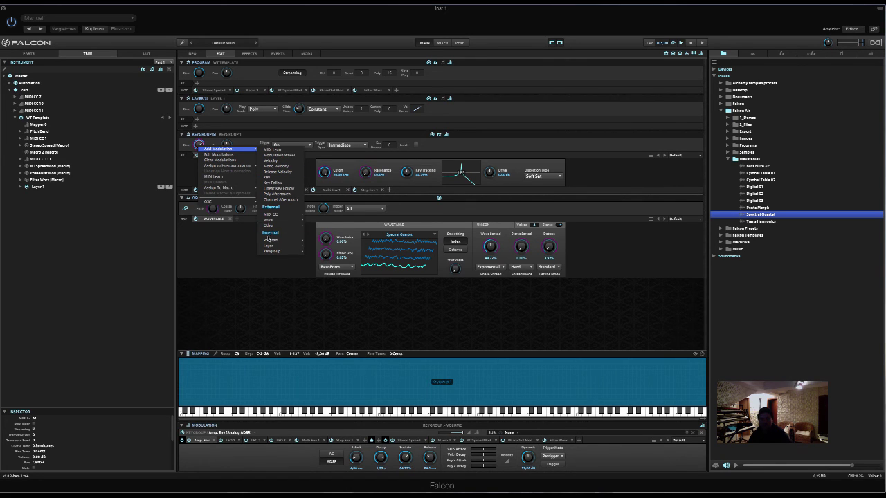
mouse_move(271, 252)
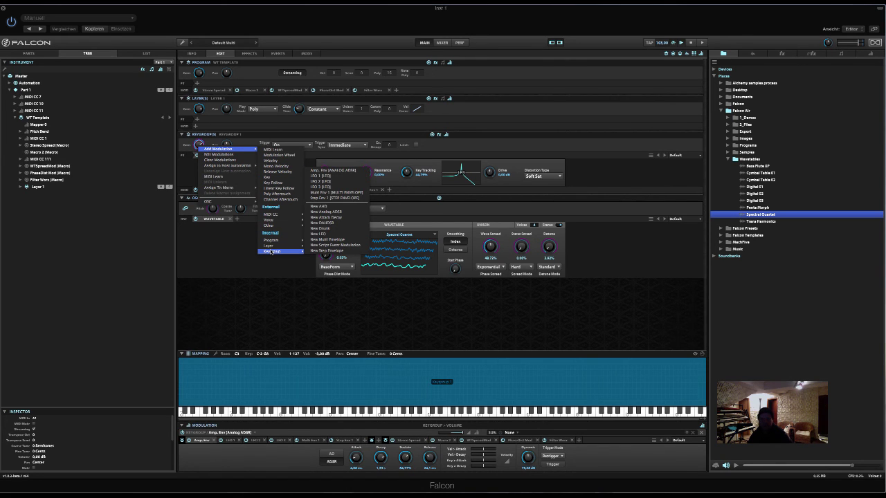
click(320, 234)
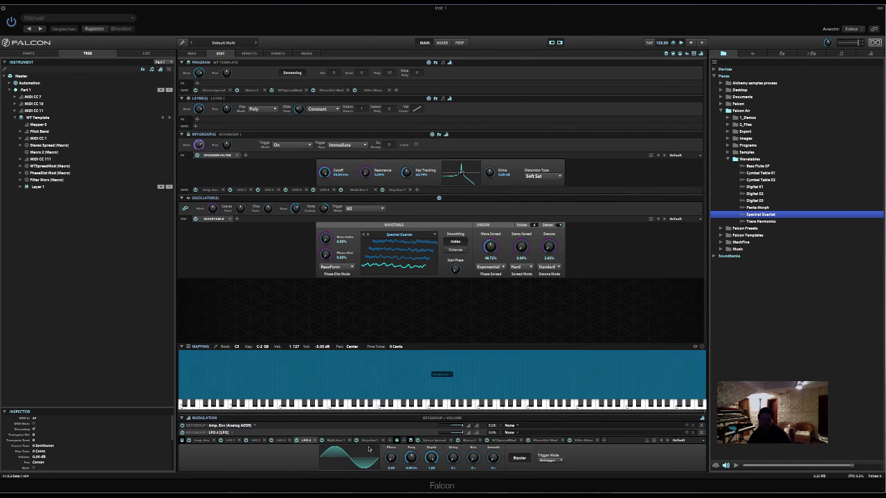
- Make the LFO tempo-synced with a RampDown waveform at a 1/4 dotted rate
click(648, 444)
click(348, 452)
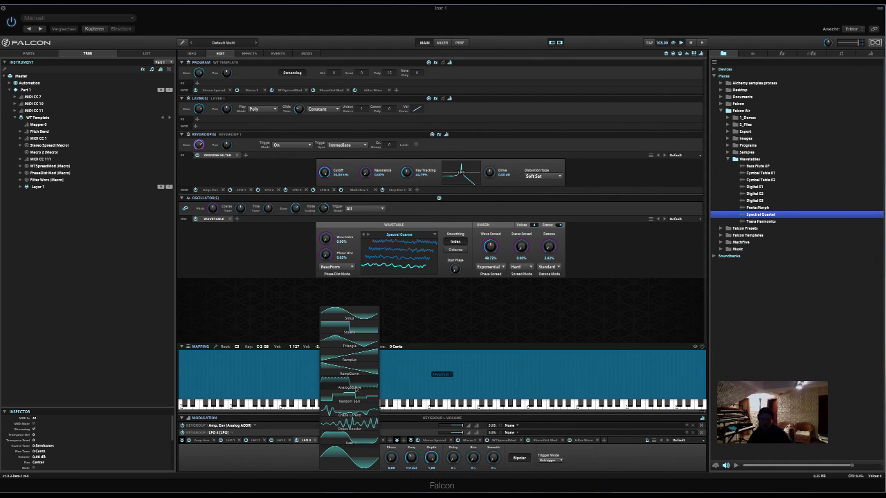
click(361, 375)
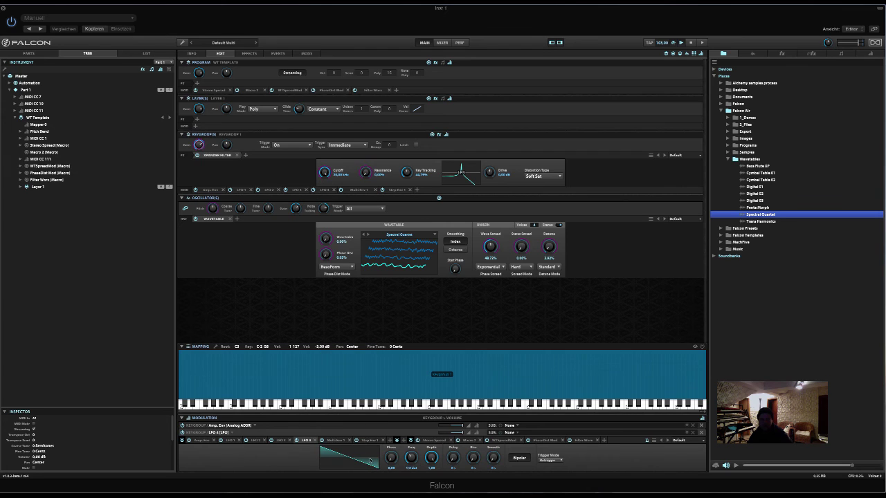
drag(410, 456, 459, 435)
mouse_move(458, 439)
- Switch Step Env 1's trigger mode from No Retrigger to Retrigger so it restarts on each note
click(372, 440)
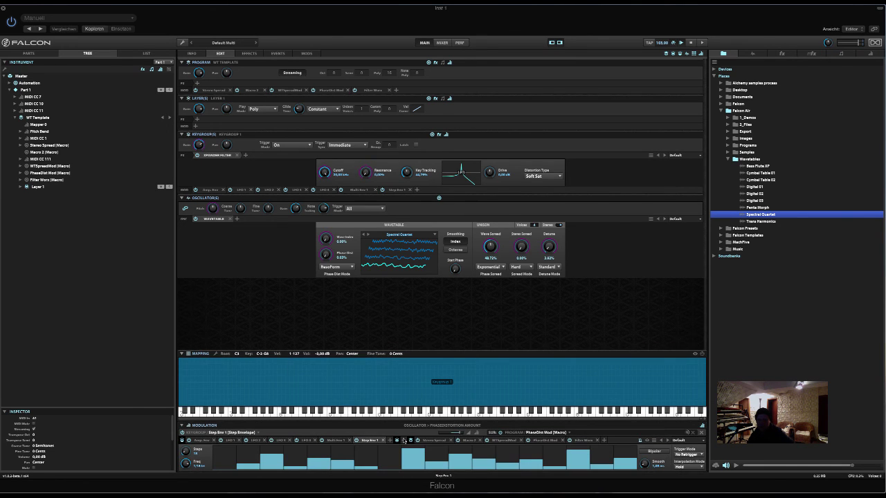
click(691, 454)
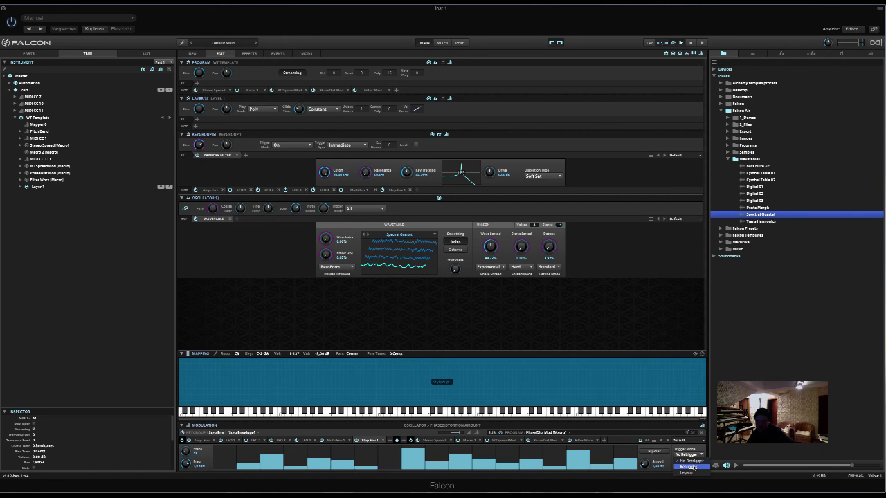
click(692, 467)
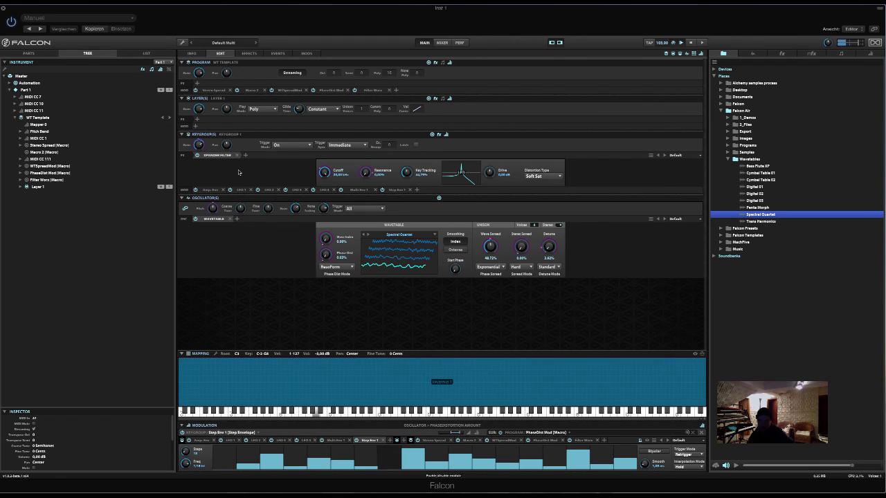
- Lower LFO 4's Keygroup Gain depth to 0.14 and scale it by the Filter Worx macro
click(201, 147)
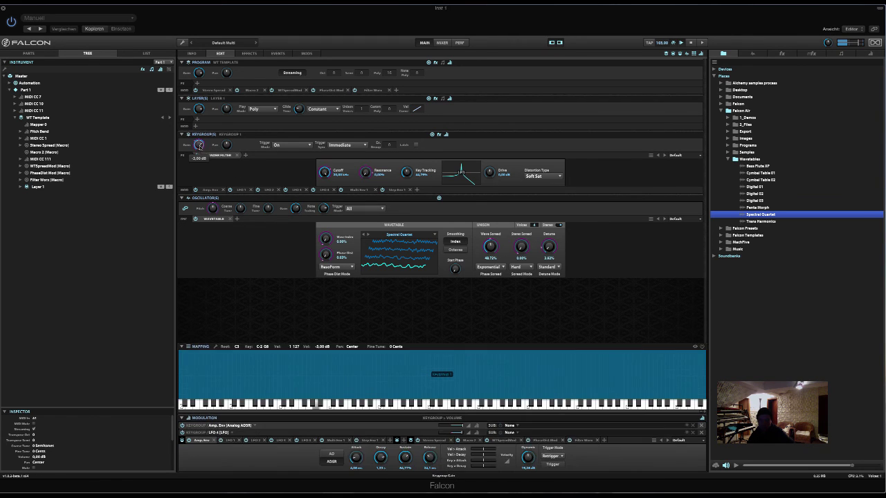
drag(450, 430, 459, 433)
click(531, 435)
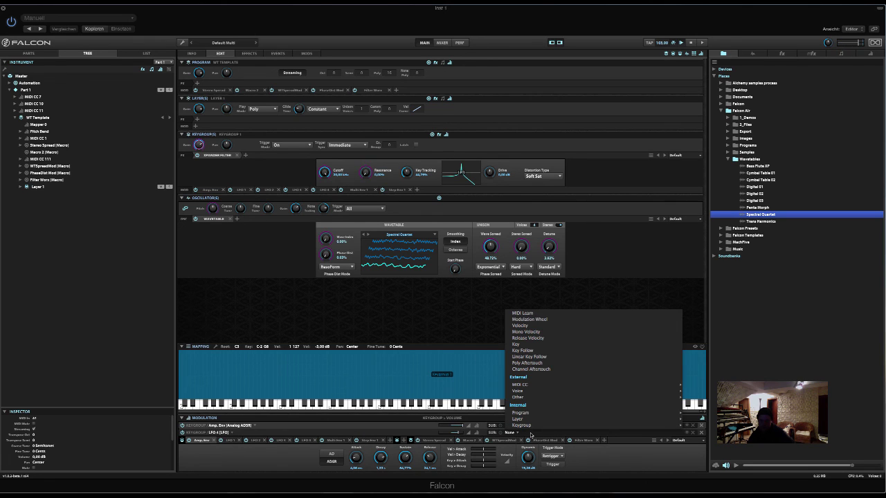
mouse_move(531, 415)
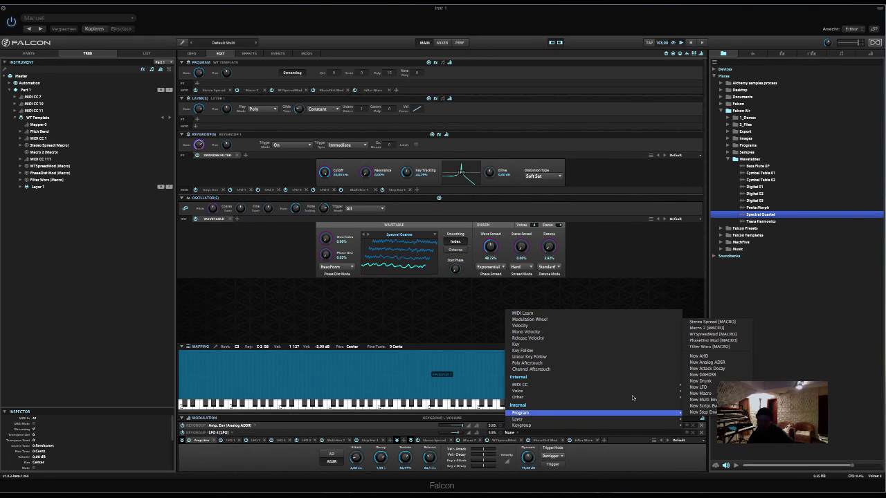
click(712, 346)
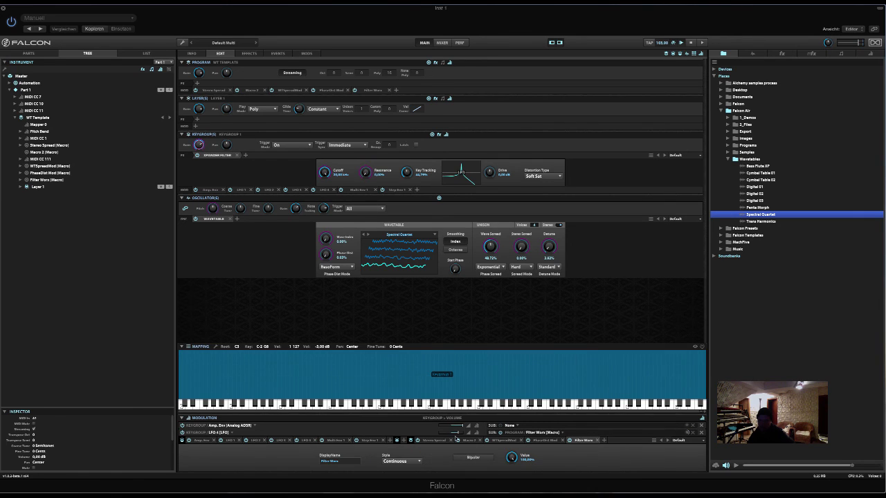
drag(457, 434, 458, 433)
- Set LFO 4's Smooth to 1.80 ms
mouse_move(194, 152)
click(307, 441)
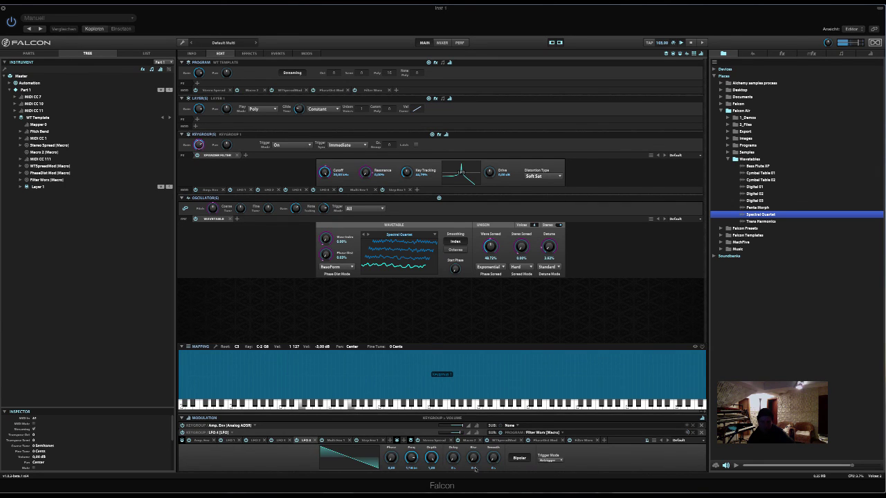
mouse_move(495, 468)
mouse_down()
mouse_move(493, 450)
mouse_move(493, 460)
mouse_up()
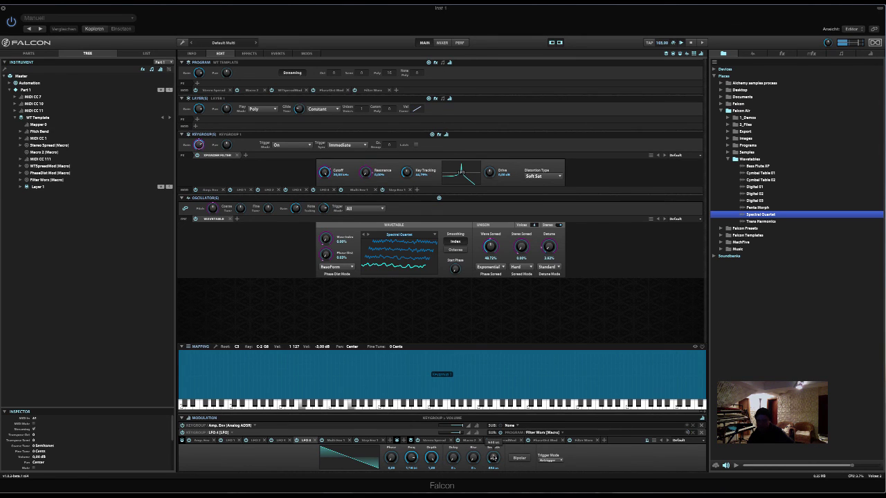
drag(493, 457, 496, 456)
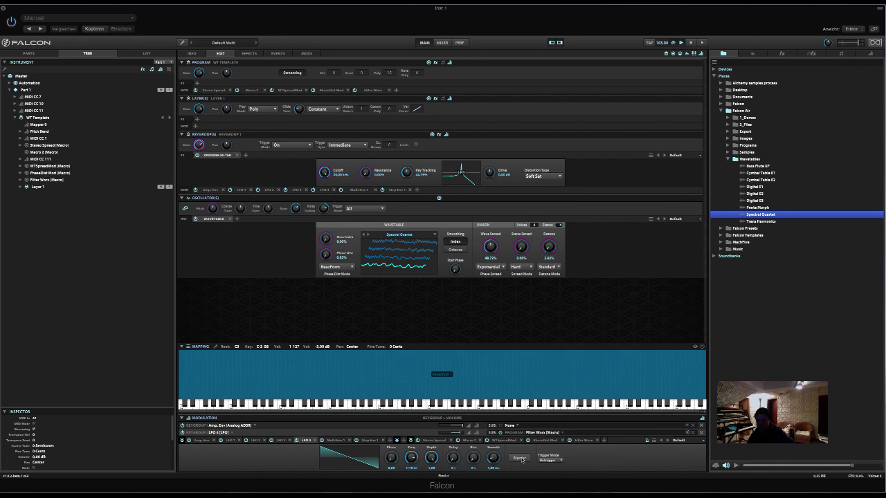
mouse_move(498, 462)
- On the WT Template macros, set WTSpreadMod and PhaseDist Mod to 100% and Filter Worx to 0% to compare
click(191, 53)
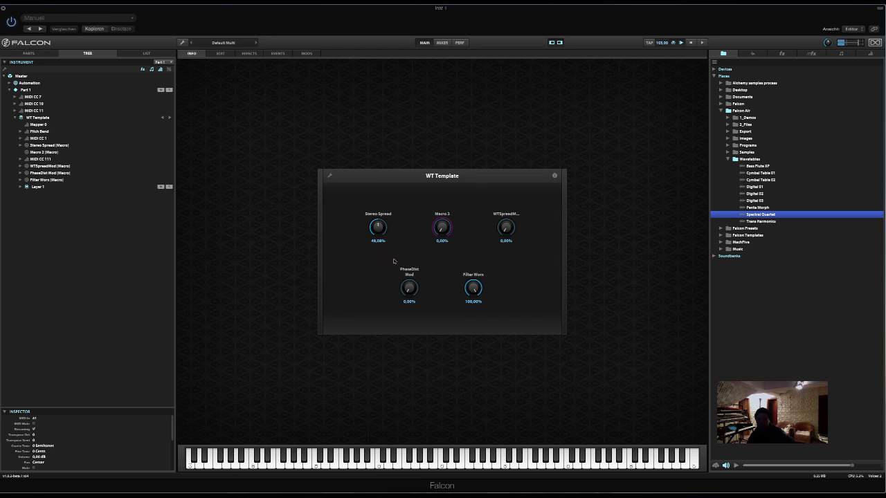
drag(382, 230, 385, 187)
drag(512, 230, 512, 144)
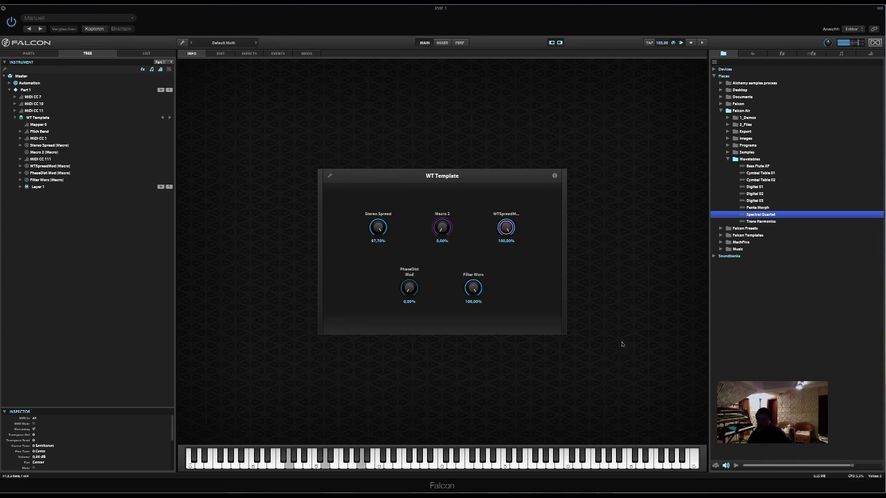
drag(408, 288, 412, 186)
drag(473, 288, 478, 410)
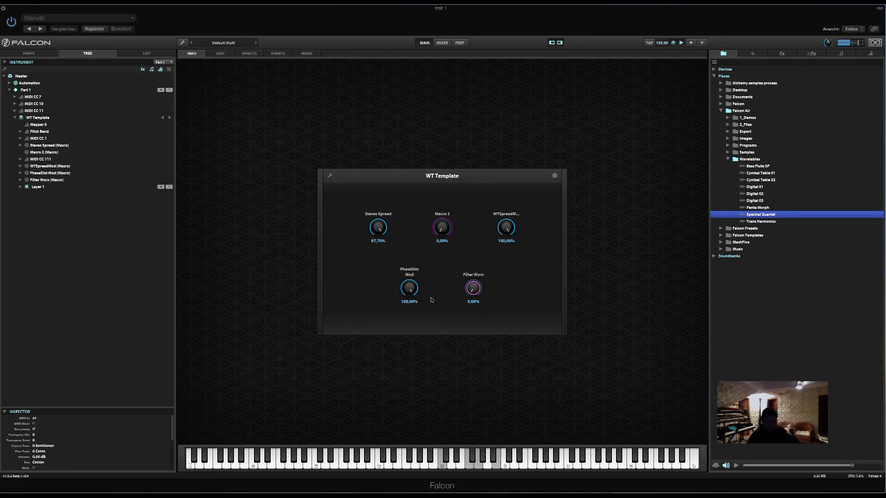
- Restore Filter Worx to 100%, set PhaseDist Mod to about 21% and Stereo Spread to about 93%
drag(417, 292, 407, 348)
drag(417, 306, 419, 388)
drag(474, 289, 463, 198)
drag(414, 294, 413, 266)
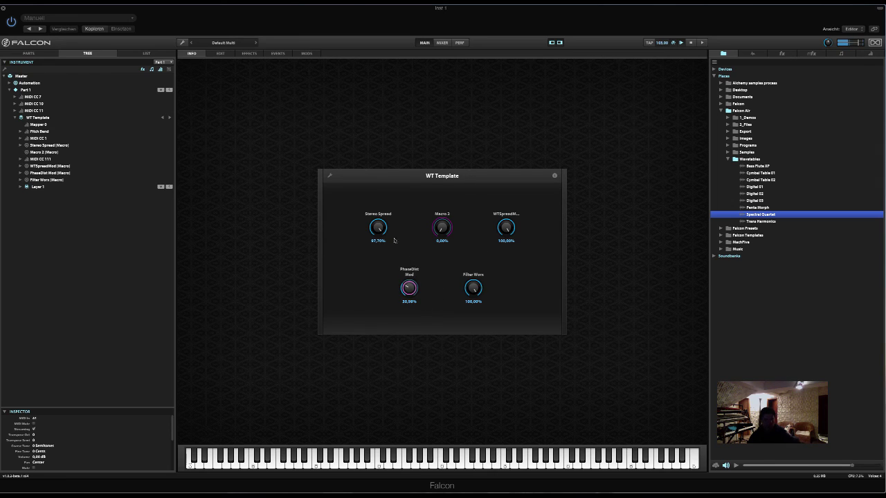
drag(377, 231, 379, 266)
drag(377, 298, 395, 237)
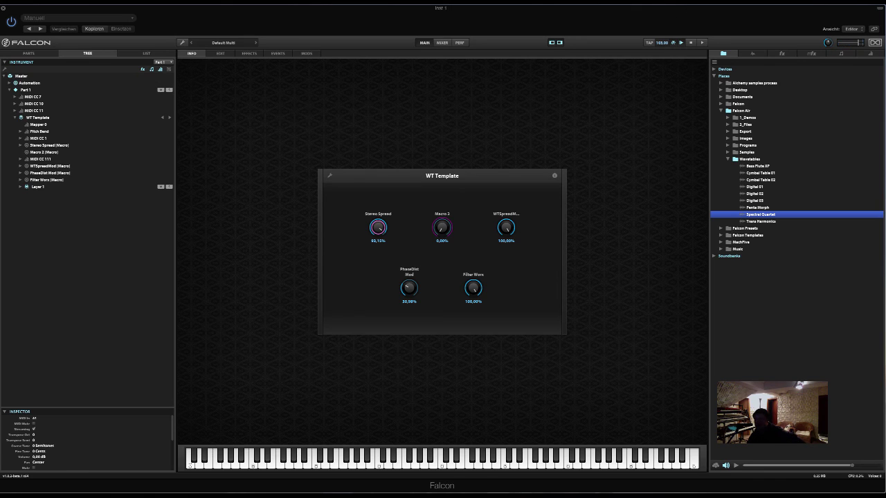
click(701, 2)
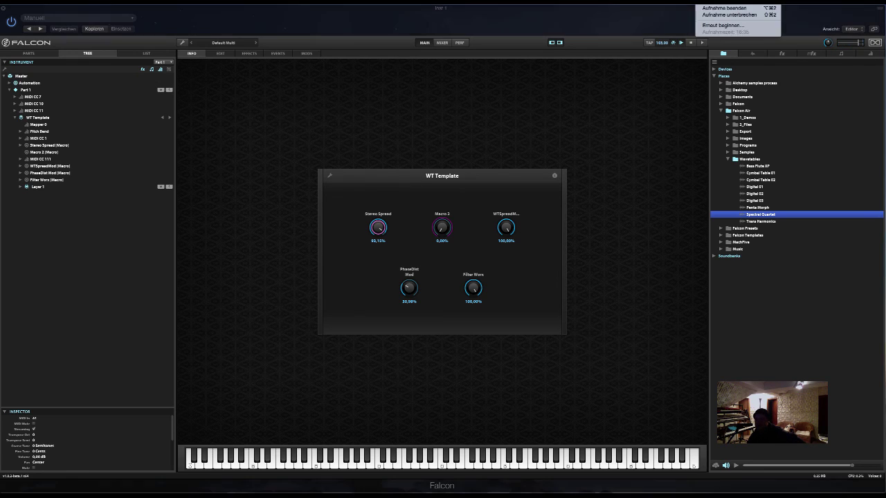